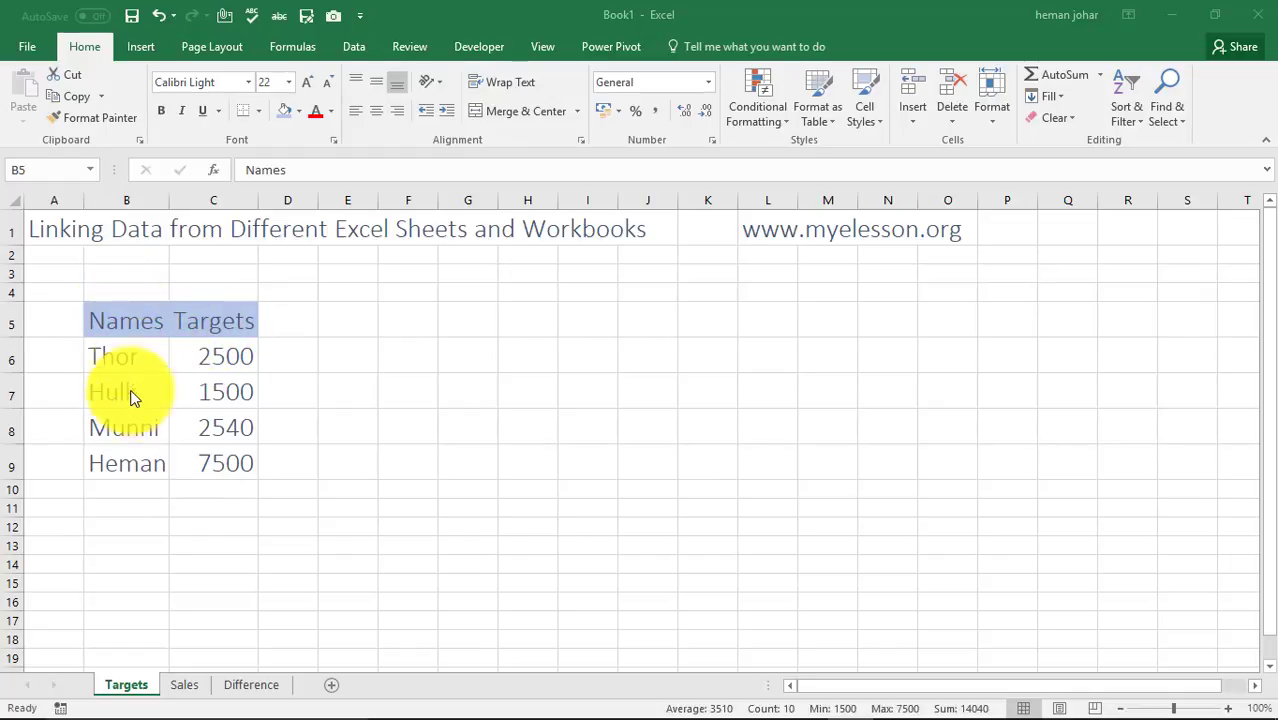
Review Thor's target, then the Sales sheet figures for Thor, Hulk, Munni and Heman
{"action": "key", "text": "ctrl+a"}
{"action": "left_click", "coordinate": [207, 358]}
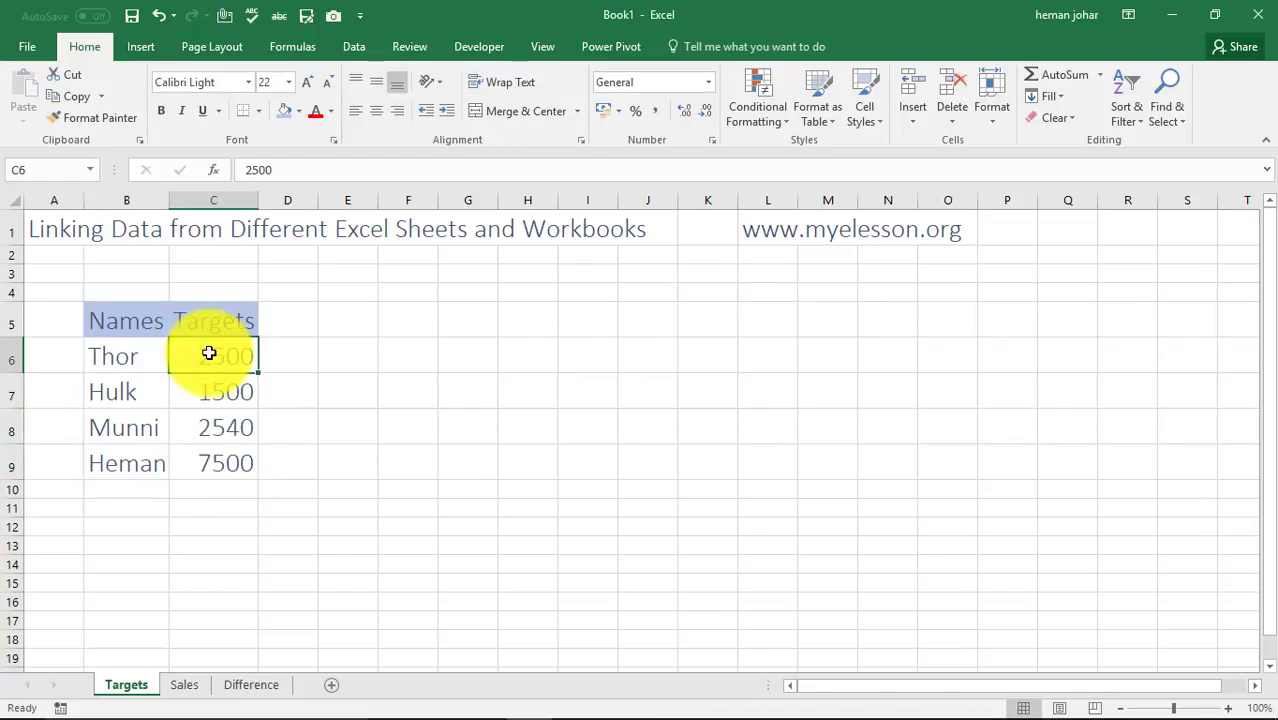
{"action": "left_click", "coordinate": [188, 684]}
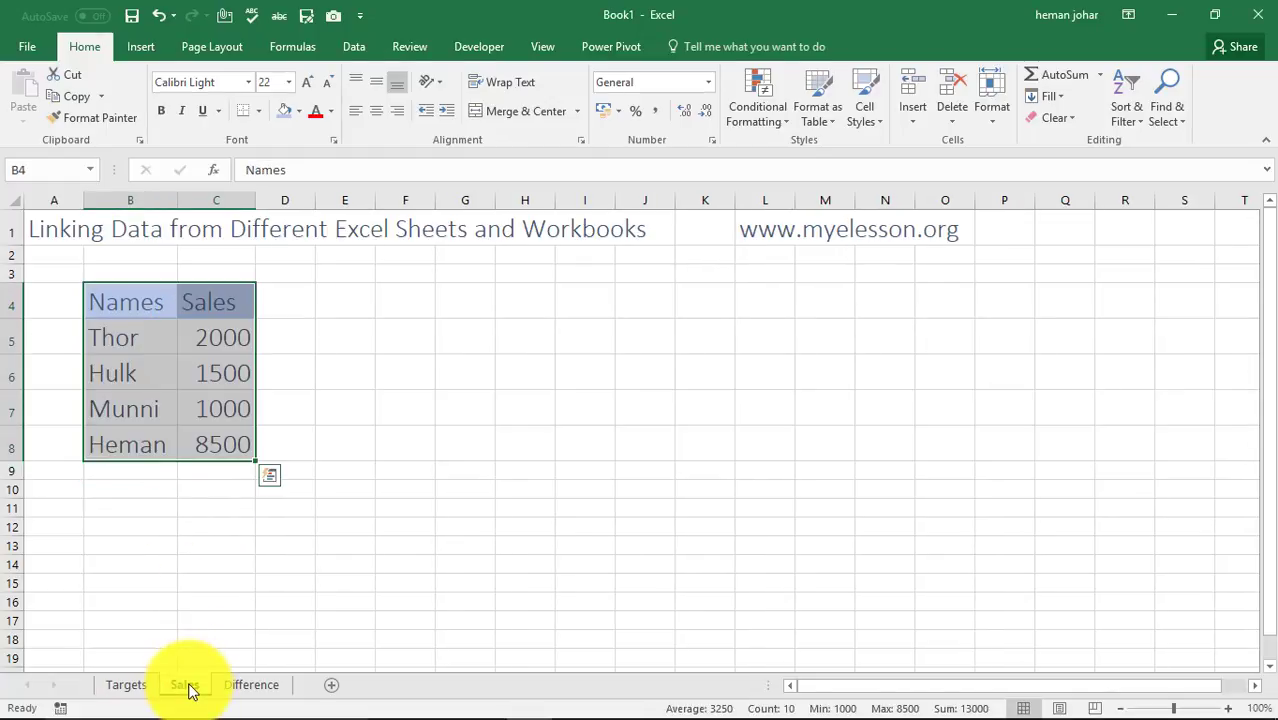
{"action": "left_click", "coordinate": [350, 524]}
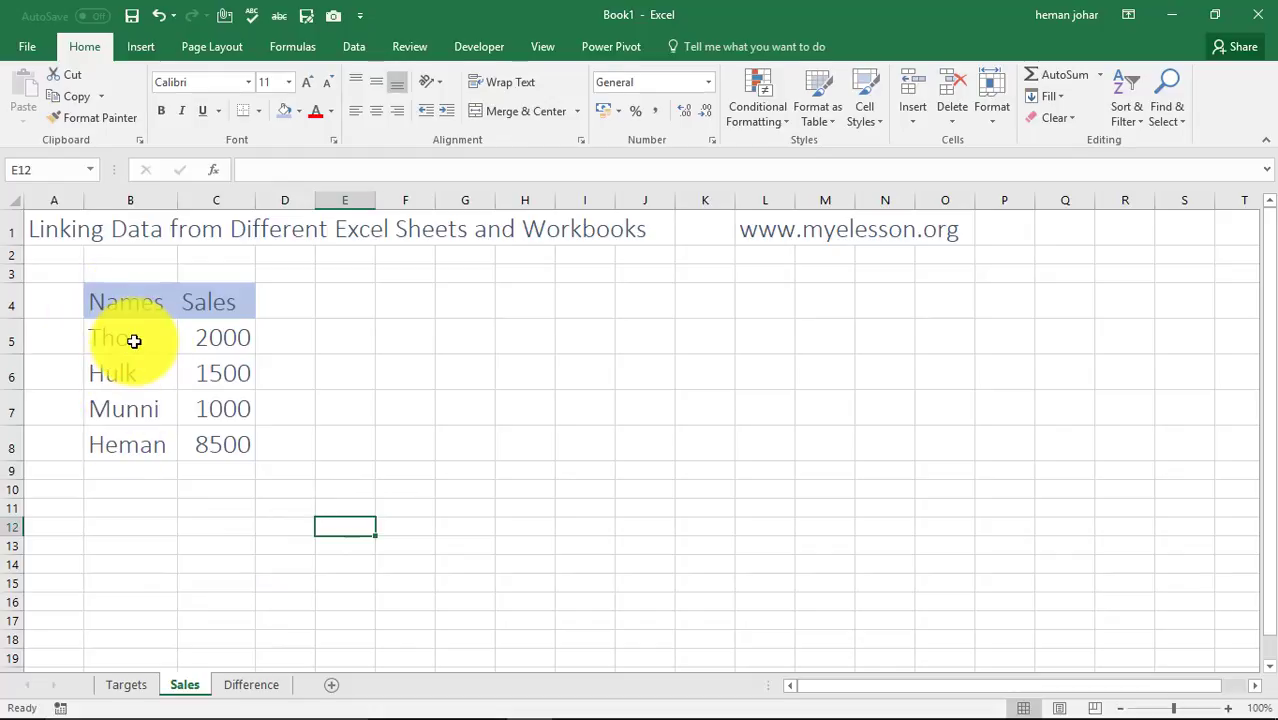
{"action": "left_click", "coordinate": [210, 345]}
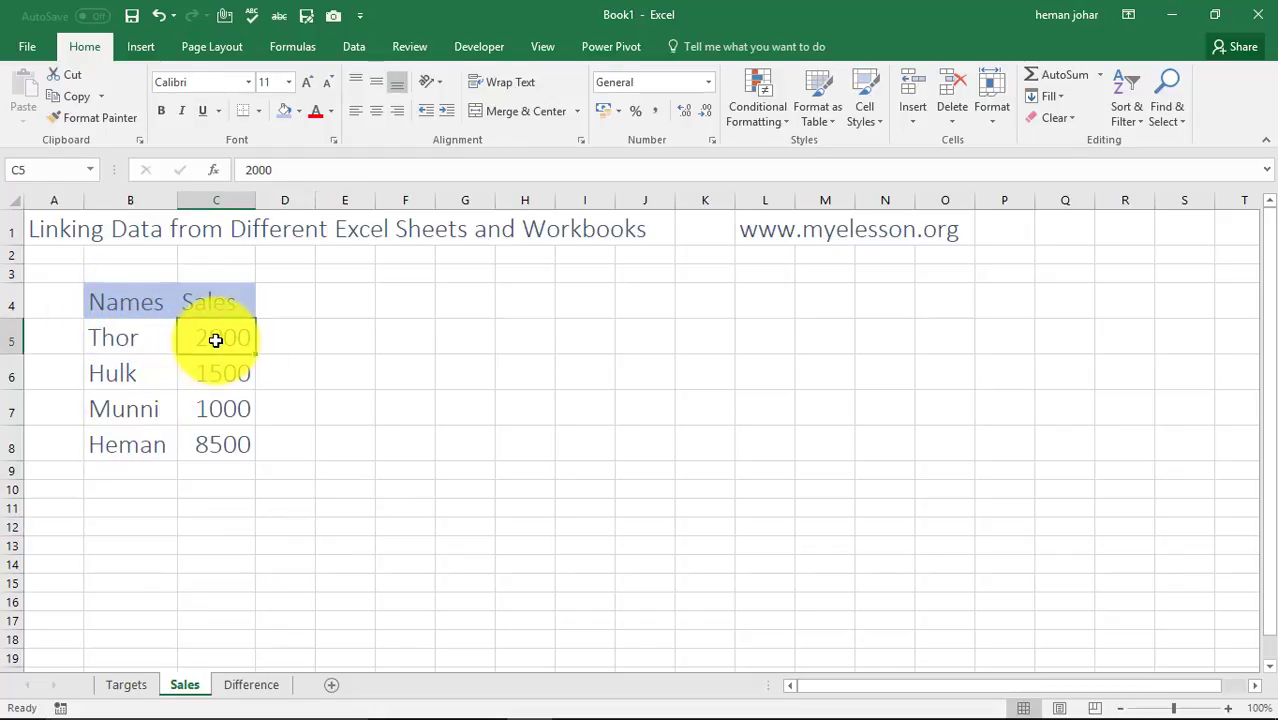
{"action": "left_click", "coordinate": [224, 373]}
{"action": "left_click", "coordinate": [222, 408]}
{"action": "left_click", "coordinate": [222, 442]}
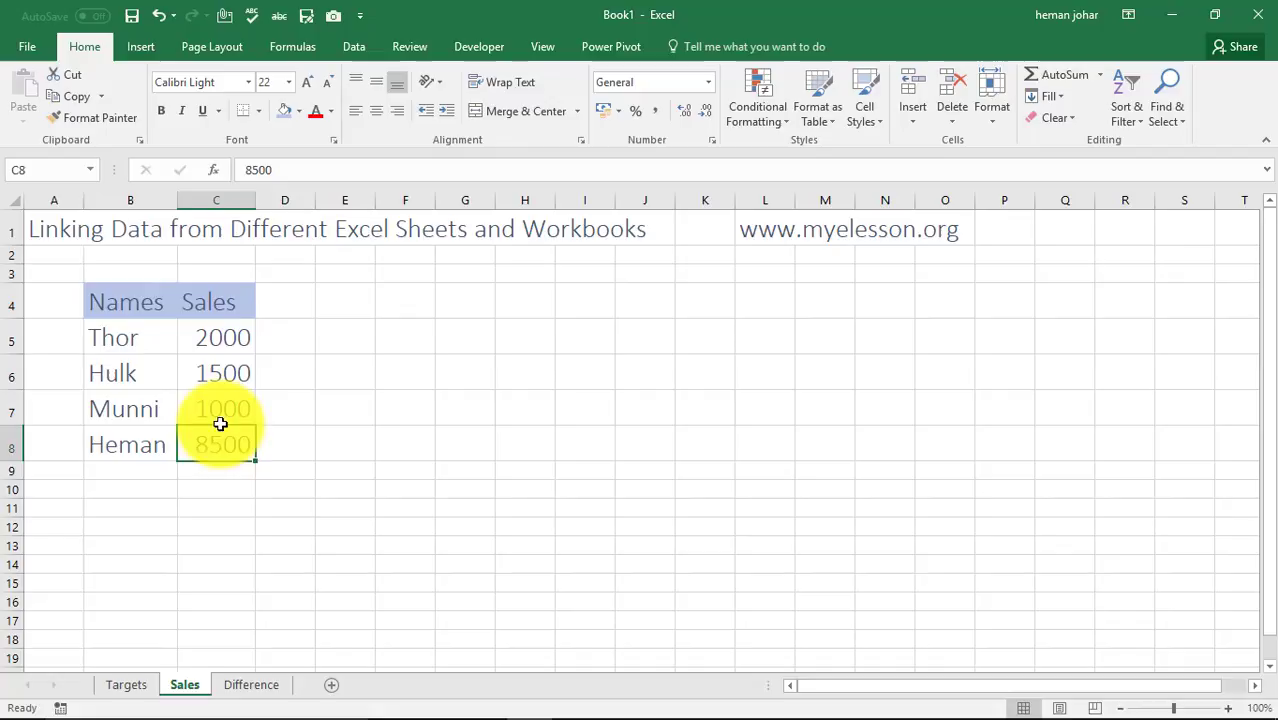
Inspect Thor's empty Targets and Difference cells on the Difference sheet, comparing with the Targets sheet
{"action": "left_click", "coordinate": [240, 684]}
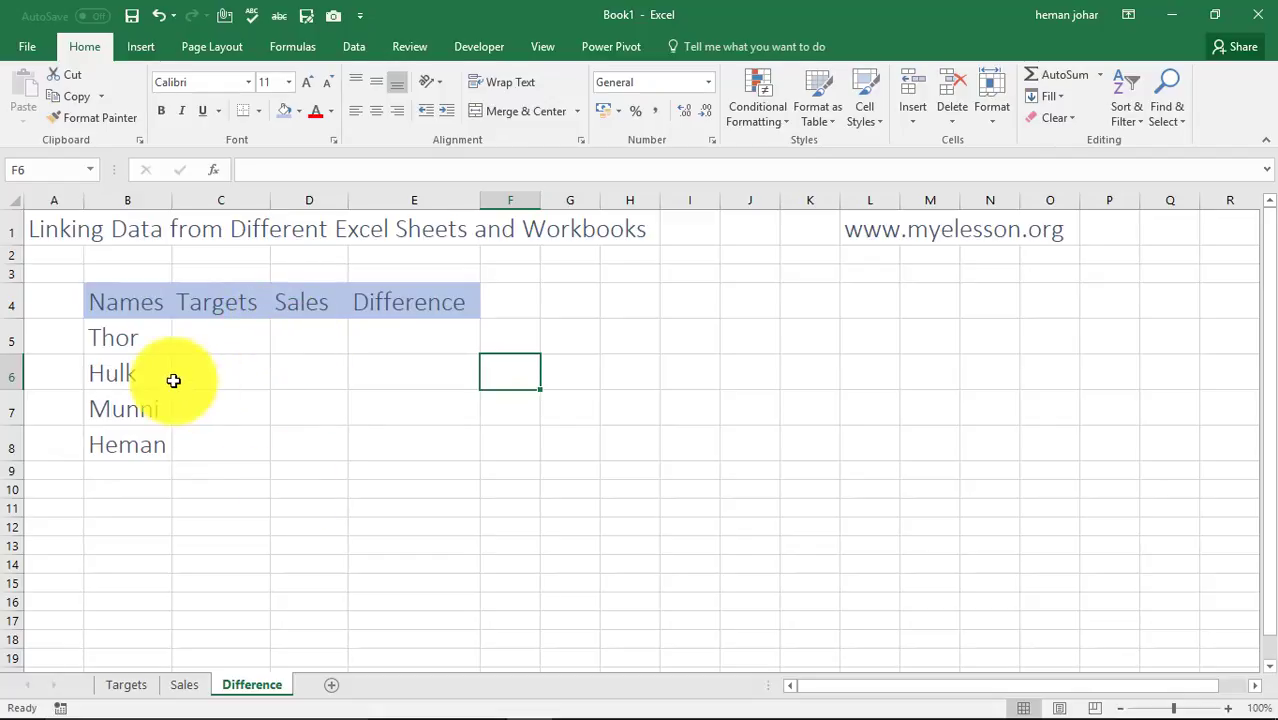
{"action": "left_click", "coordinate": [403, 342]}
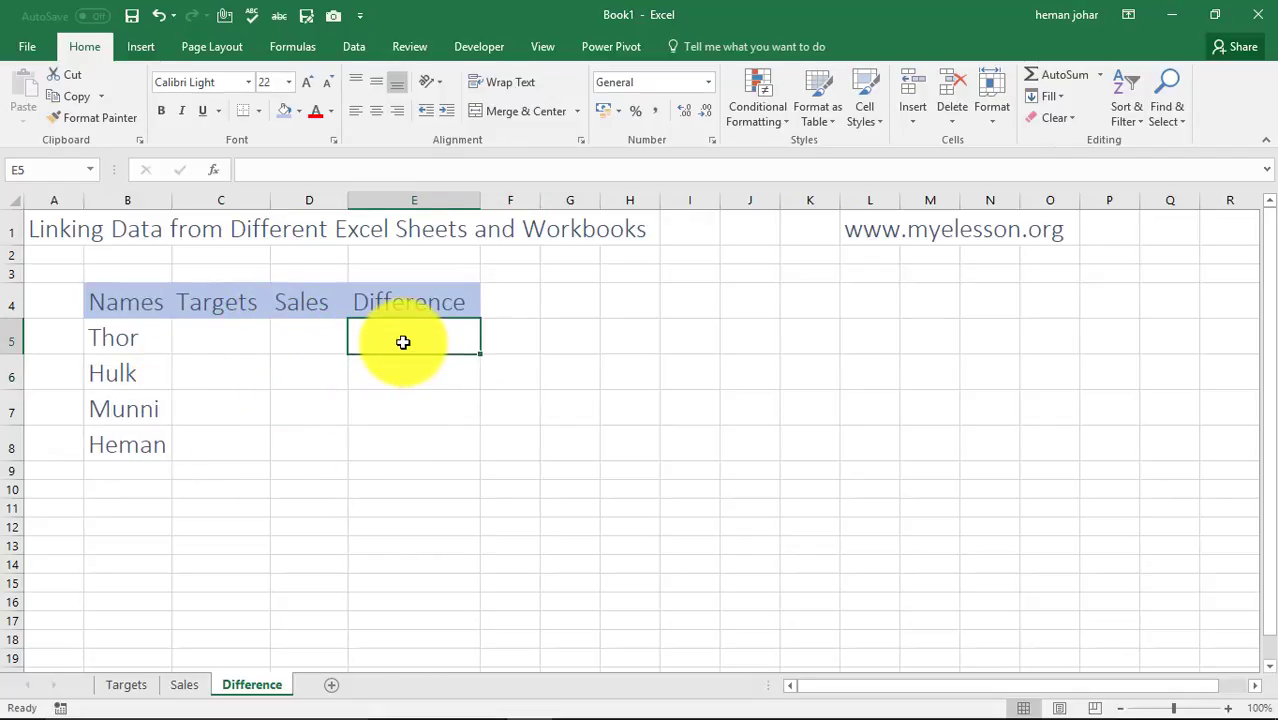
{"action": "left_click", "coordinate": [226, 348]}
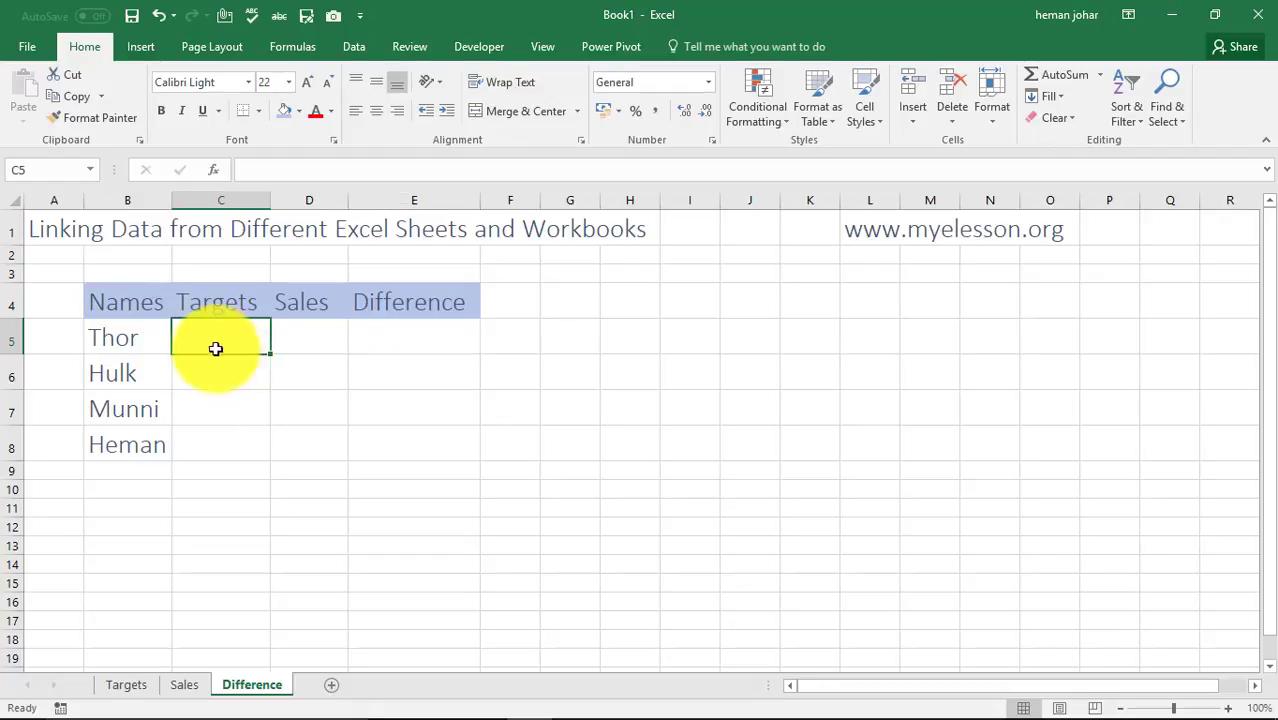
{"action": "left_click", "coordinate": [126, 684]}
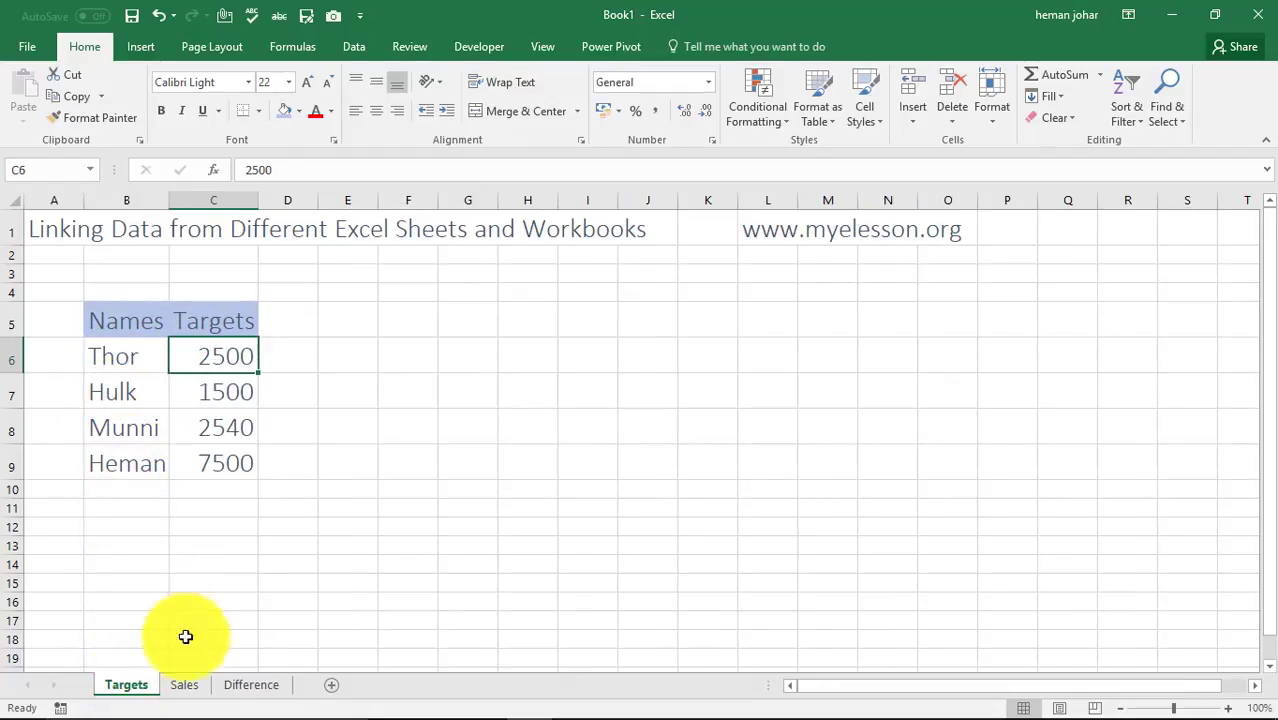
{"action": "left_click", "coordinate": [252, 686]}
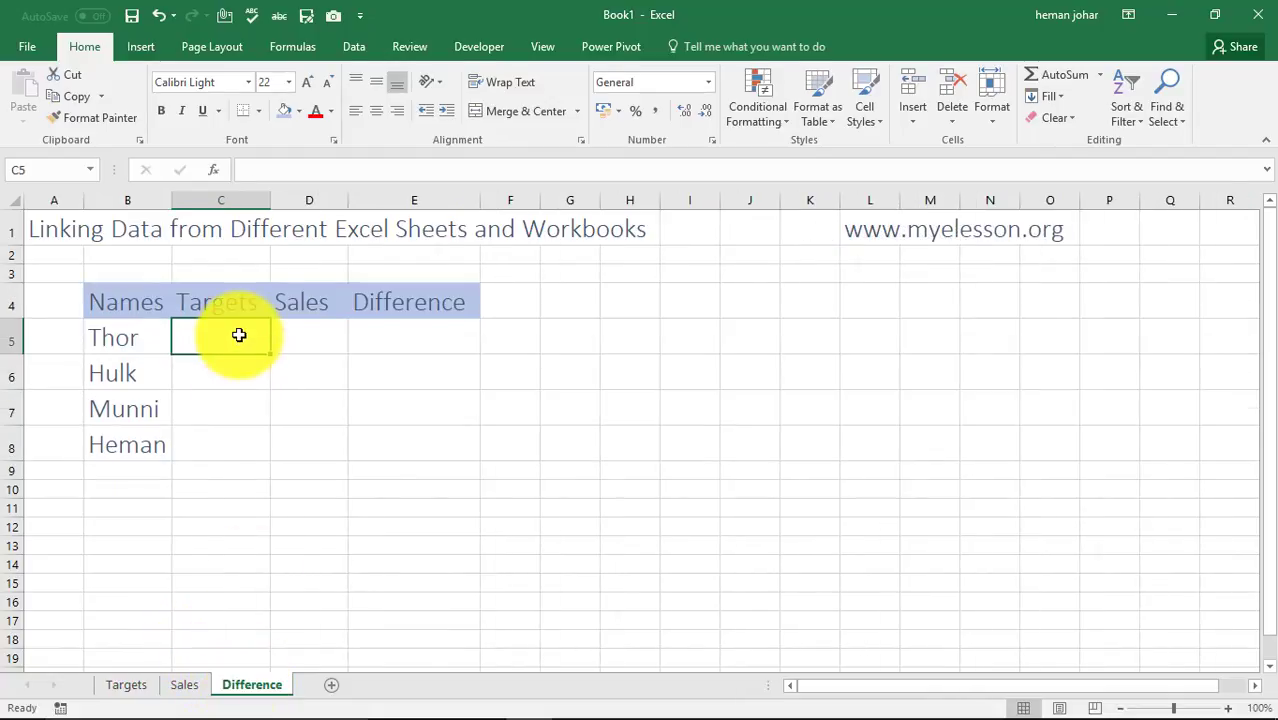
Link Thor's Targets cell to the Targets sheet so it shows 2500
{"action": "type", "text": "="}
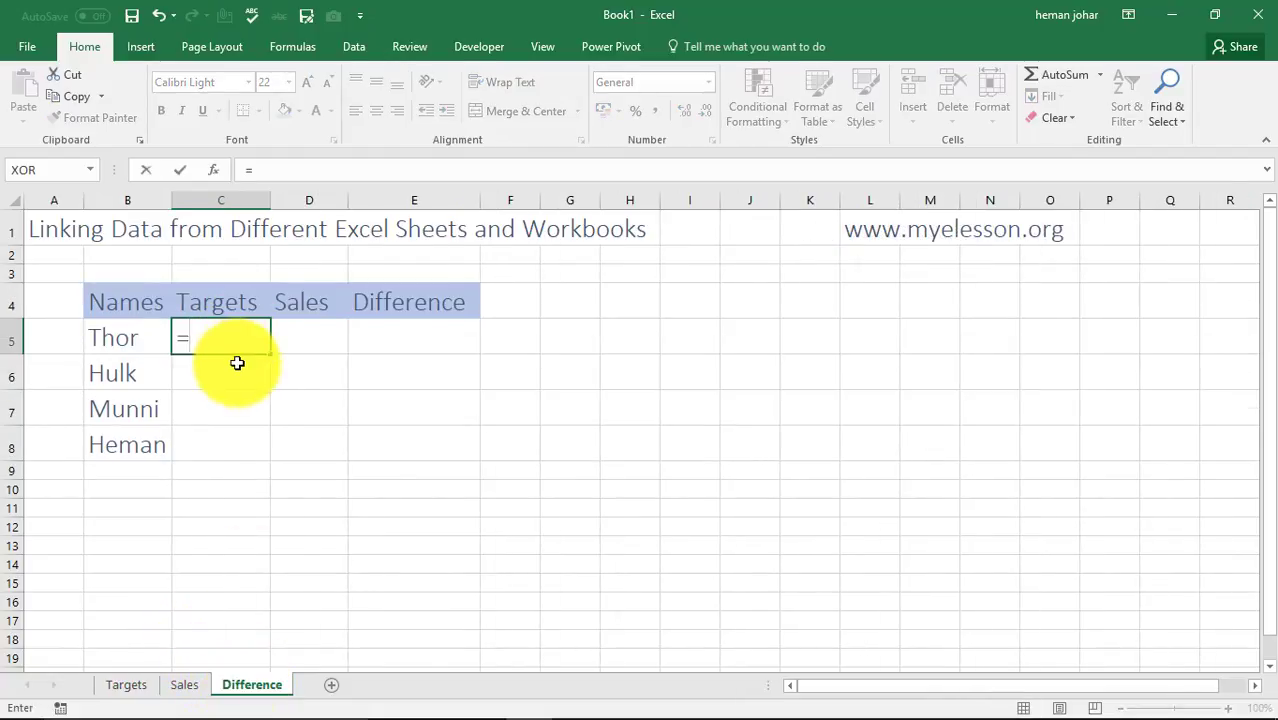
{"action": "left_click", "coordinate": [126, 685]}
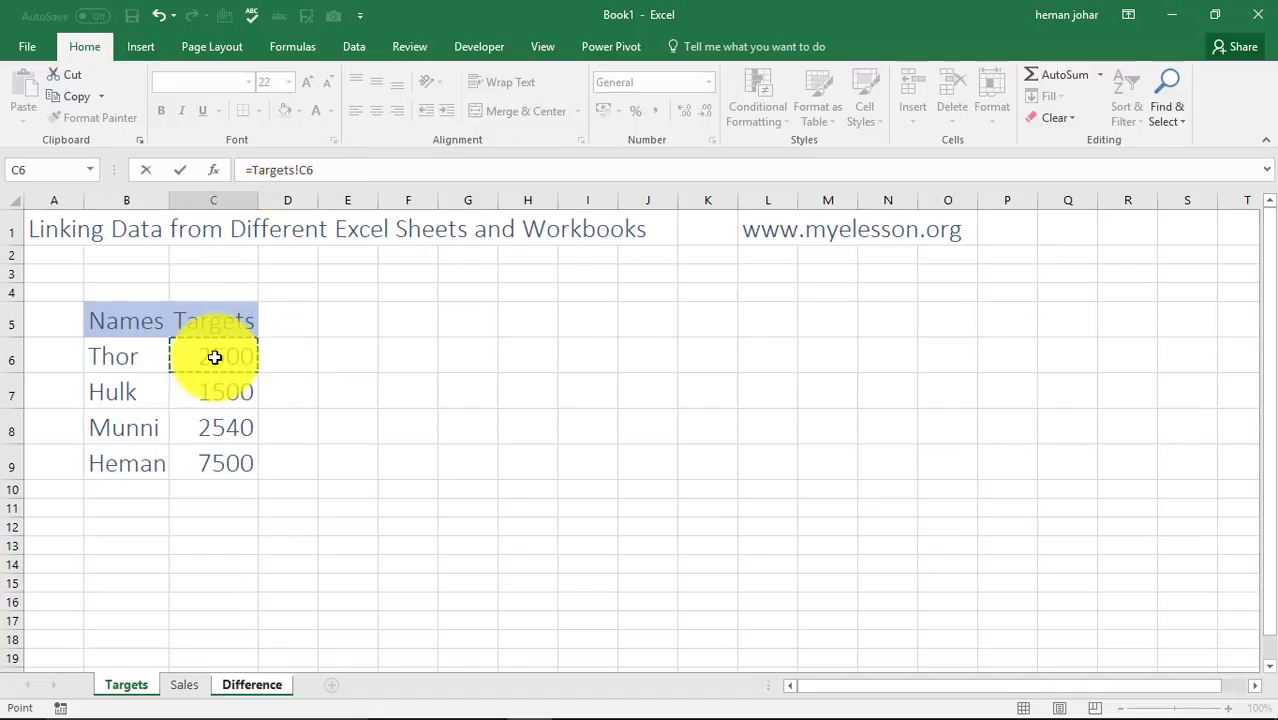
{"action": "left_click", "coordinate": [245, 688]}
{"action": "key", "text": "Return"}
{"action": "left_click", "coordinate": [240, 338]}
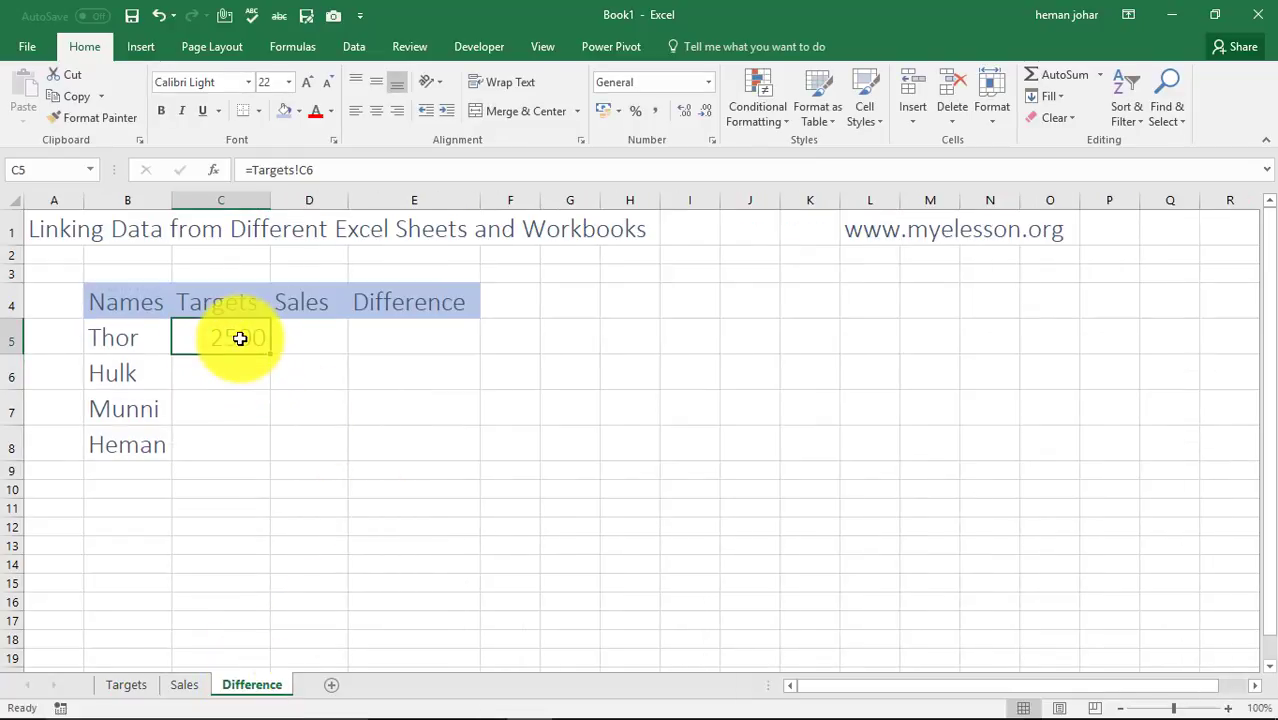
{"action": "left_click", "coordinate": [250, 372]}
Link Hulk's Targets cell to his 1500 target on the Targets sheet
{"action": "type", "text": "="}
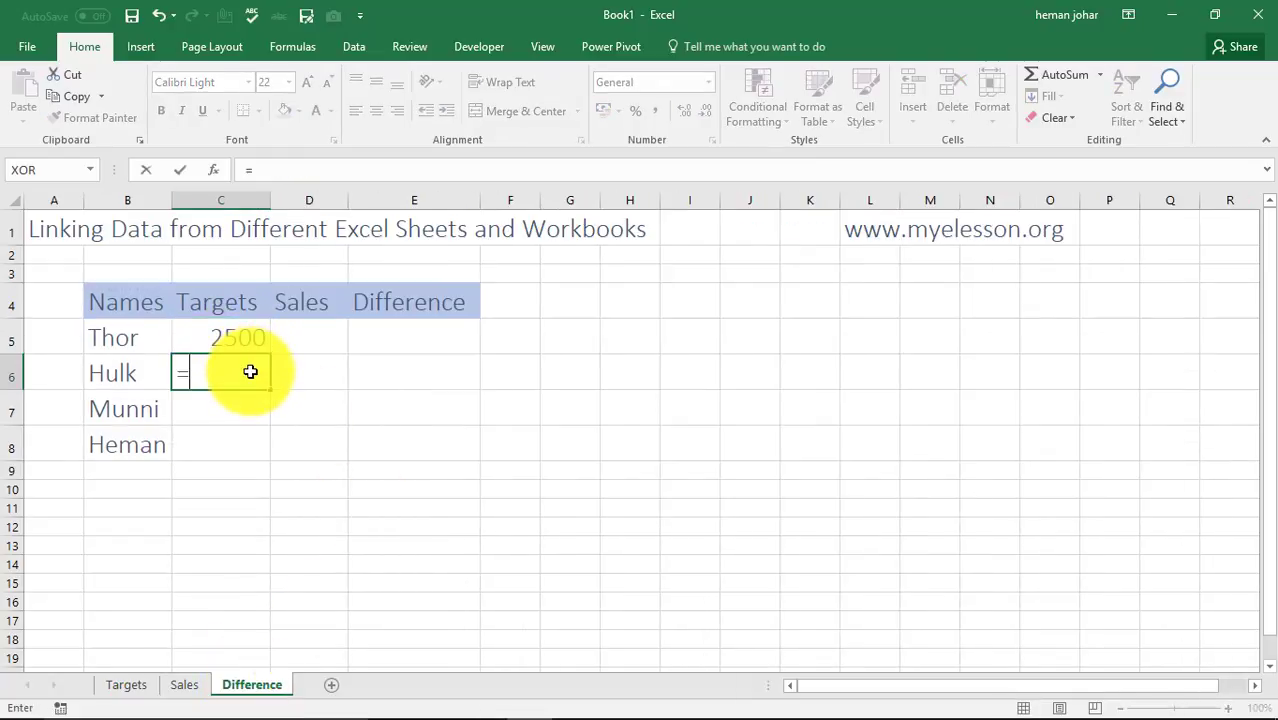
{"action": "left_click", "coordinate": [132, 686]}
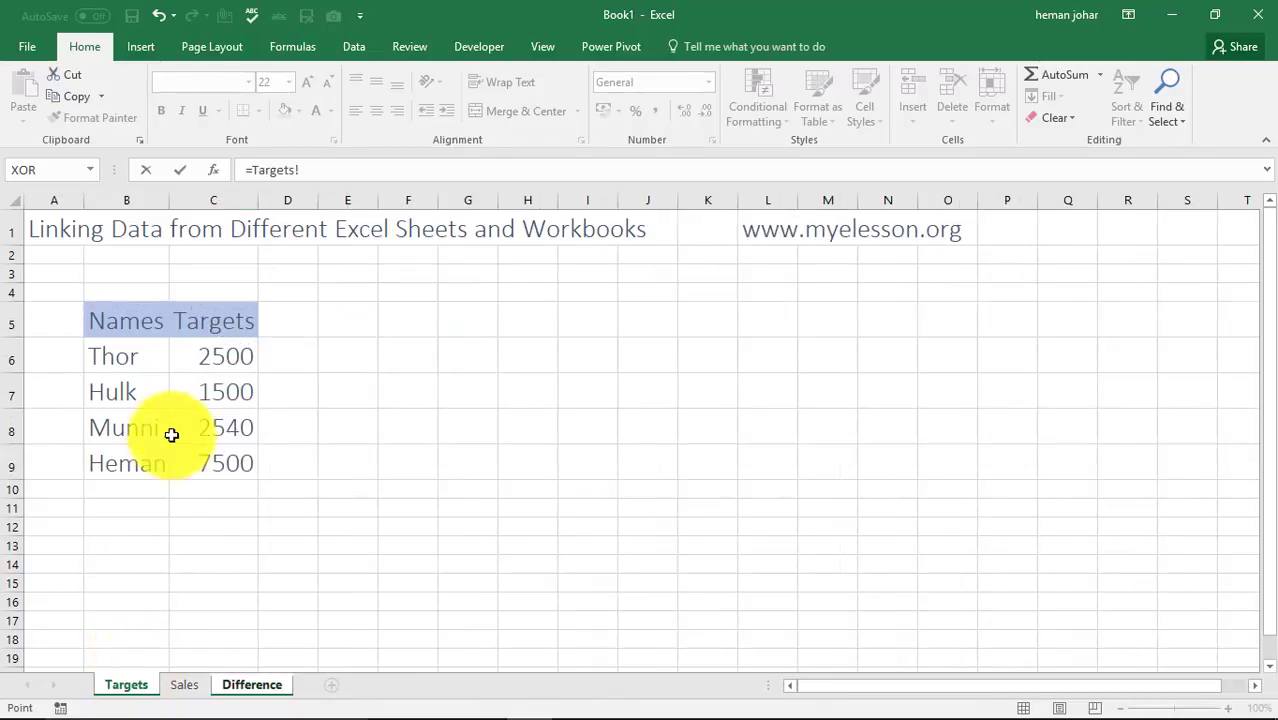
{"action": "left_click", "coordinate": [206, 390]}
{"action": "key", "text": "Return"}
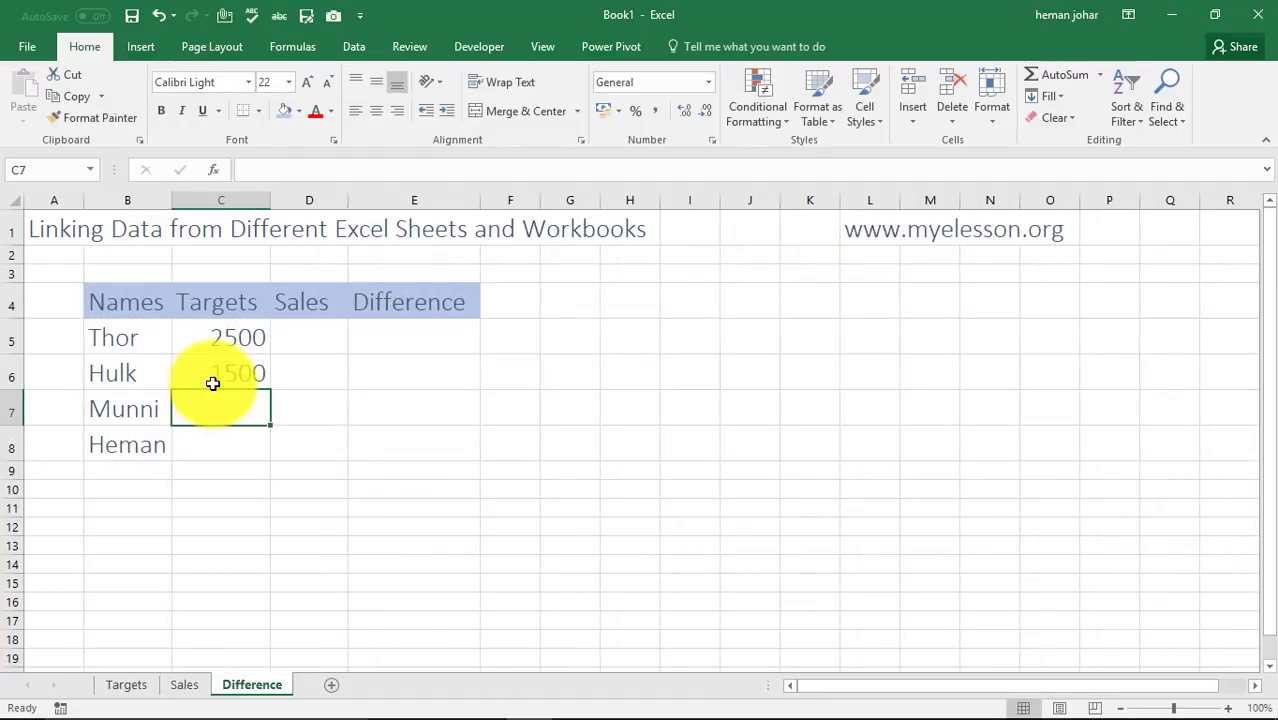
Fill the link down to Munni and Heman (2540, 7500) and compare with the Targets sheet
{"action": "left_click", "coordinate": [248, 374]}
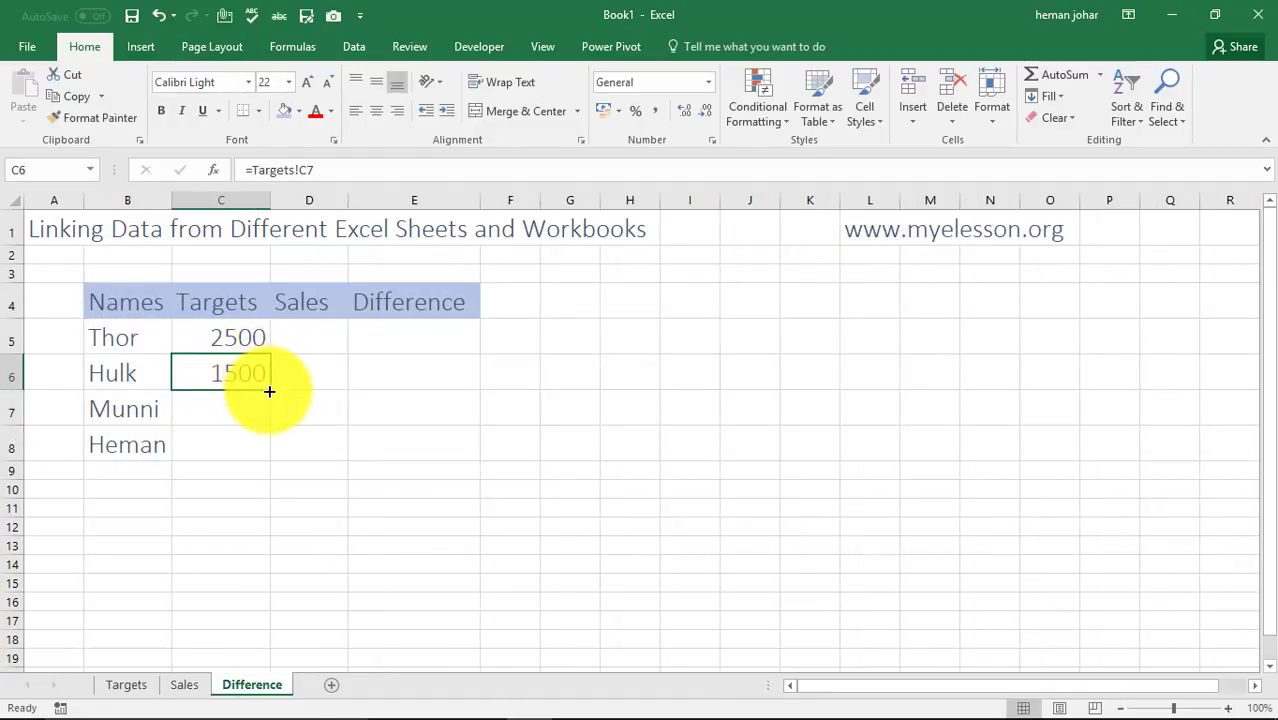
{"action": "left_click_drag", "start_coordinate": [269, 391], "coordinate": [268, 456]}
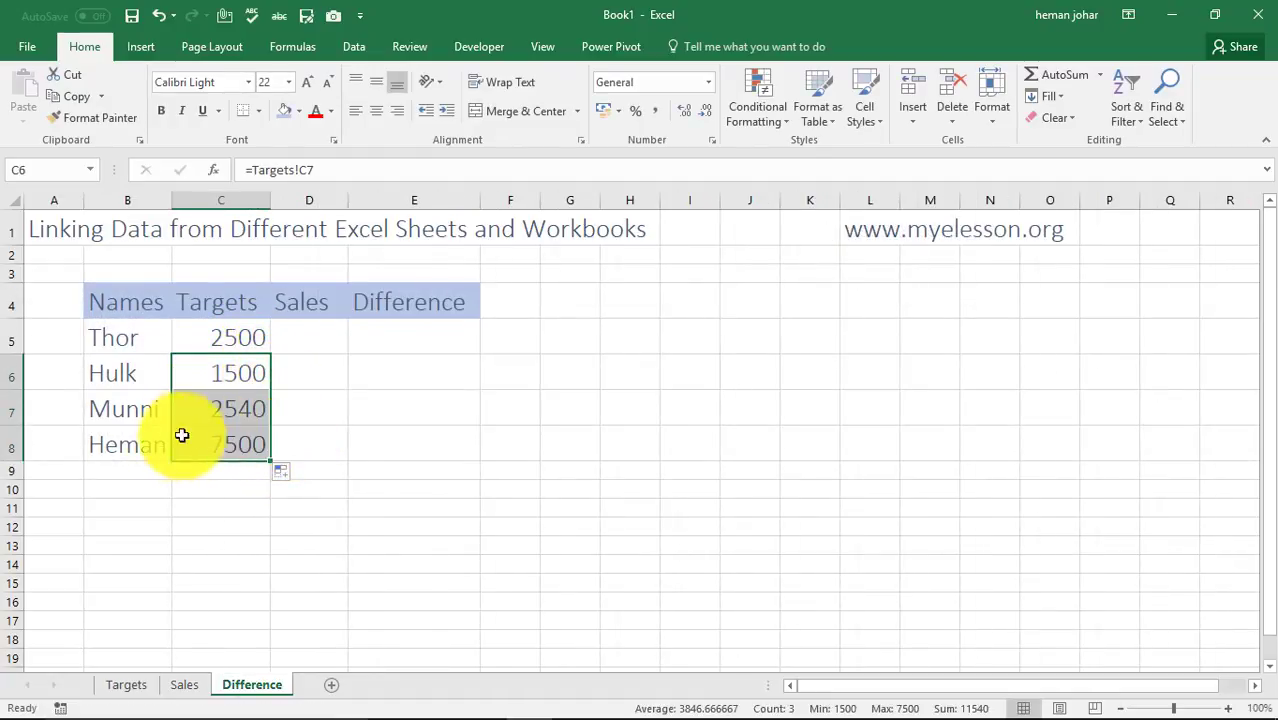
{"action": "left_click", "coordinate": [122, 686]}
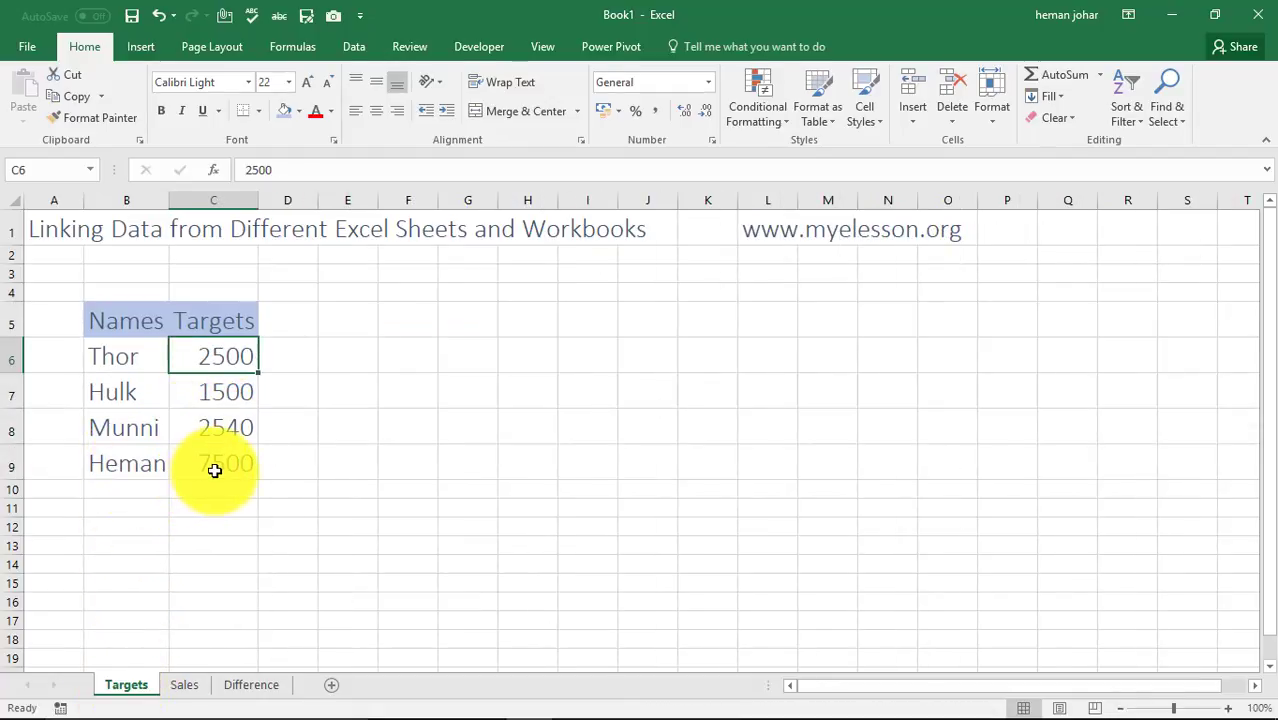
Copy the Names and Sales table from the Sales sheet
{"action": "left_click", "coordinate": [251, 686]}
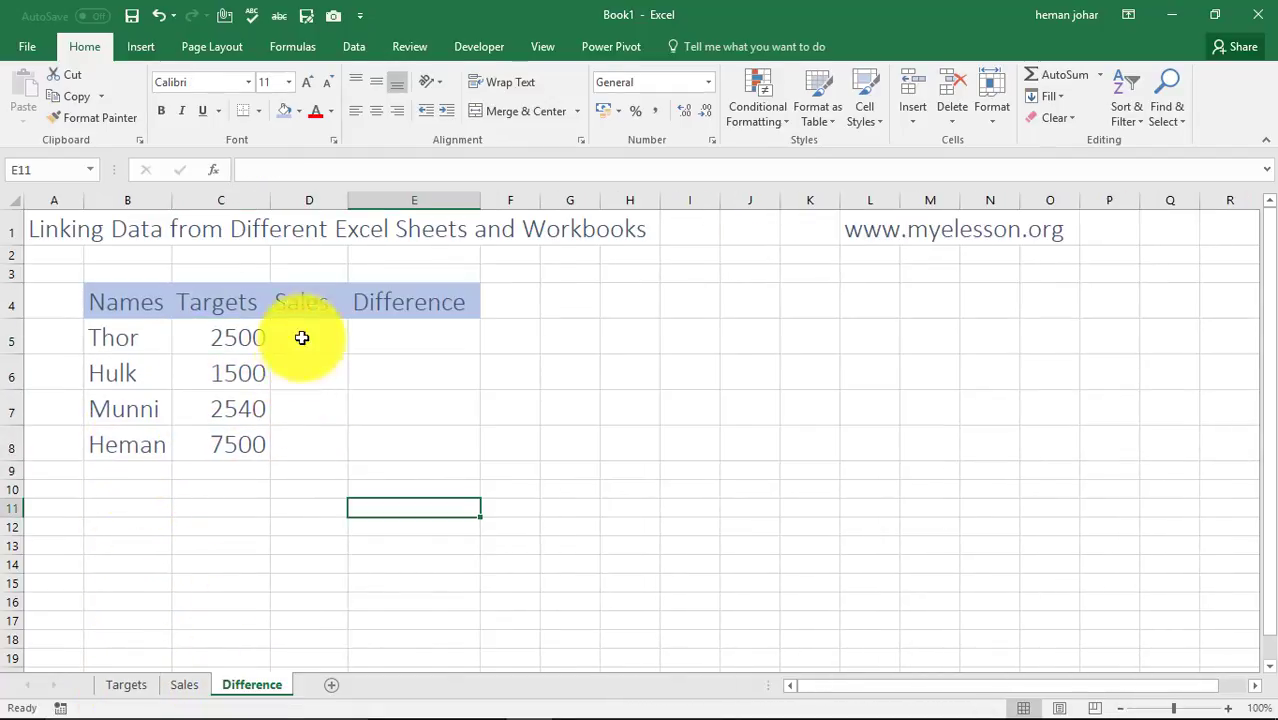
{"action": "left_click", "coordinate": [301, 337]}
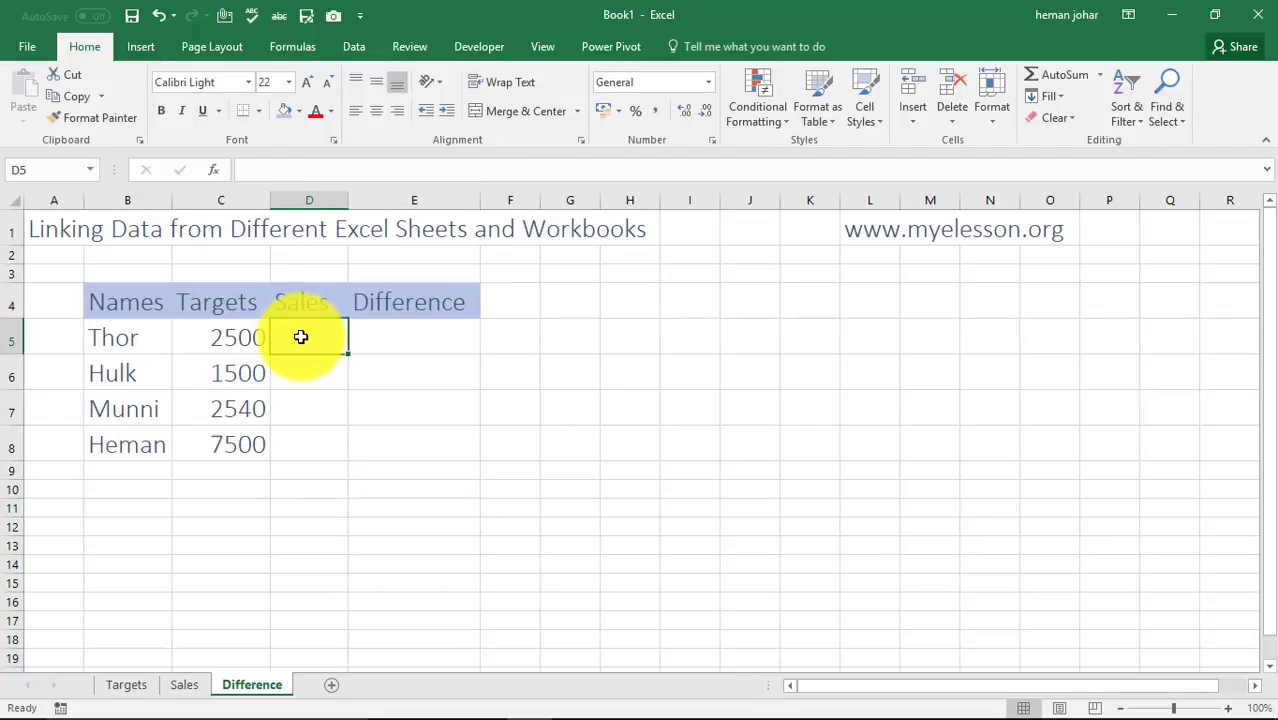
{"action": "left_click", "coordinate": [184, 686]}
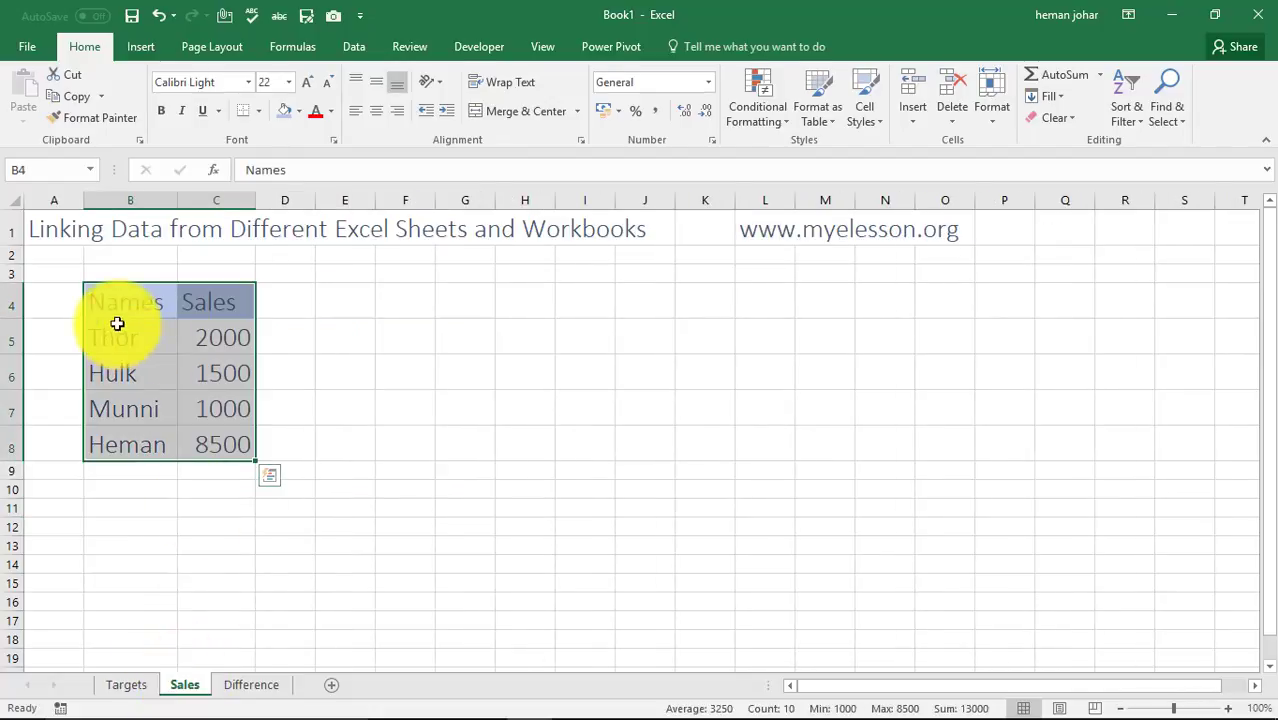
{"action": "left_click_drag", "start_coordinate": [108, 300], "coordinate": [229, 436]}
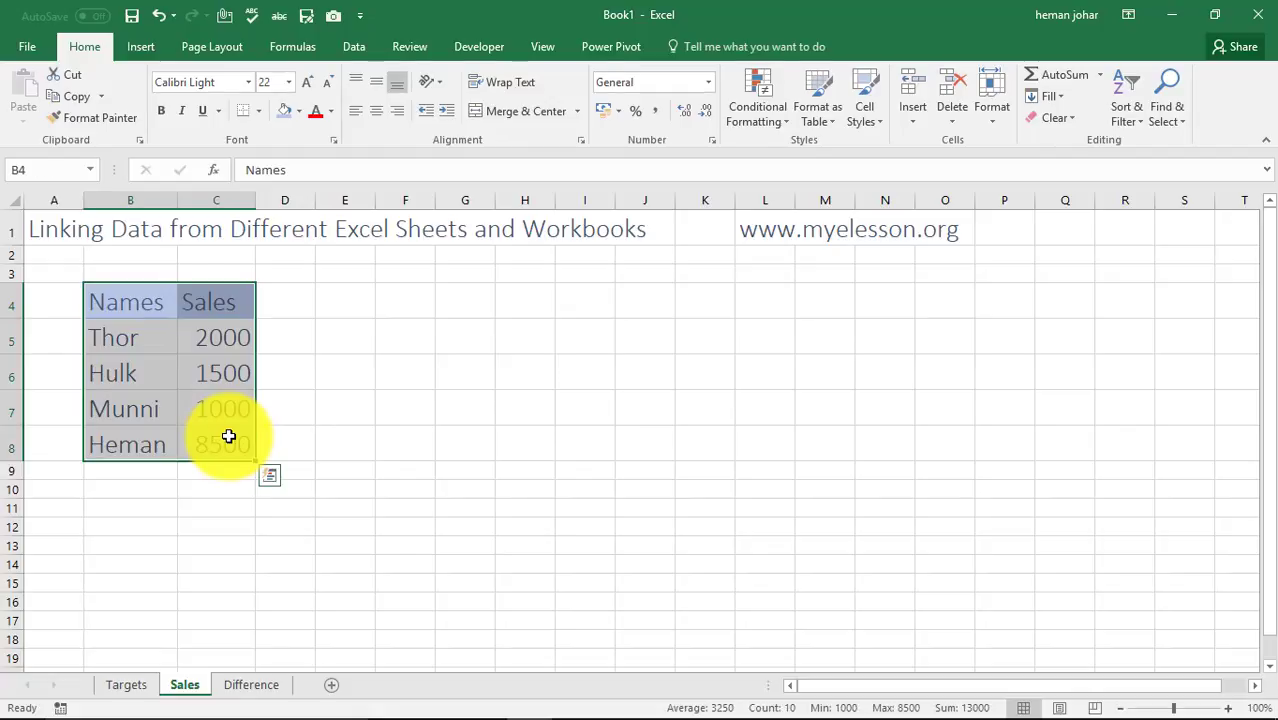
{"action": "key", "text": "ctrl+c"}
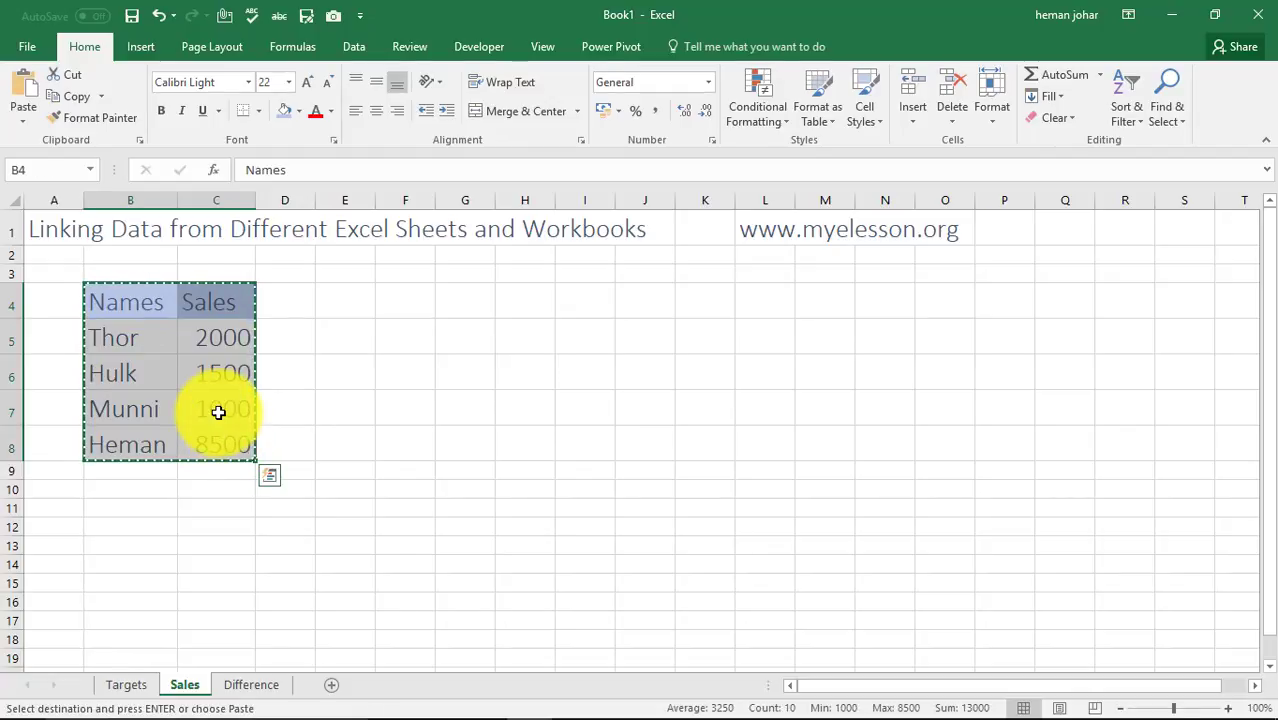
Paste the table into Book3 at C3 and widen columns C and D to fit
{"action": "key", "text": "ctrl+n"}
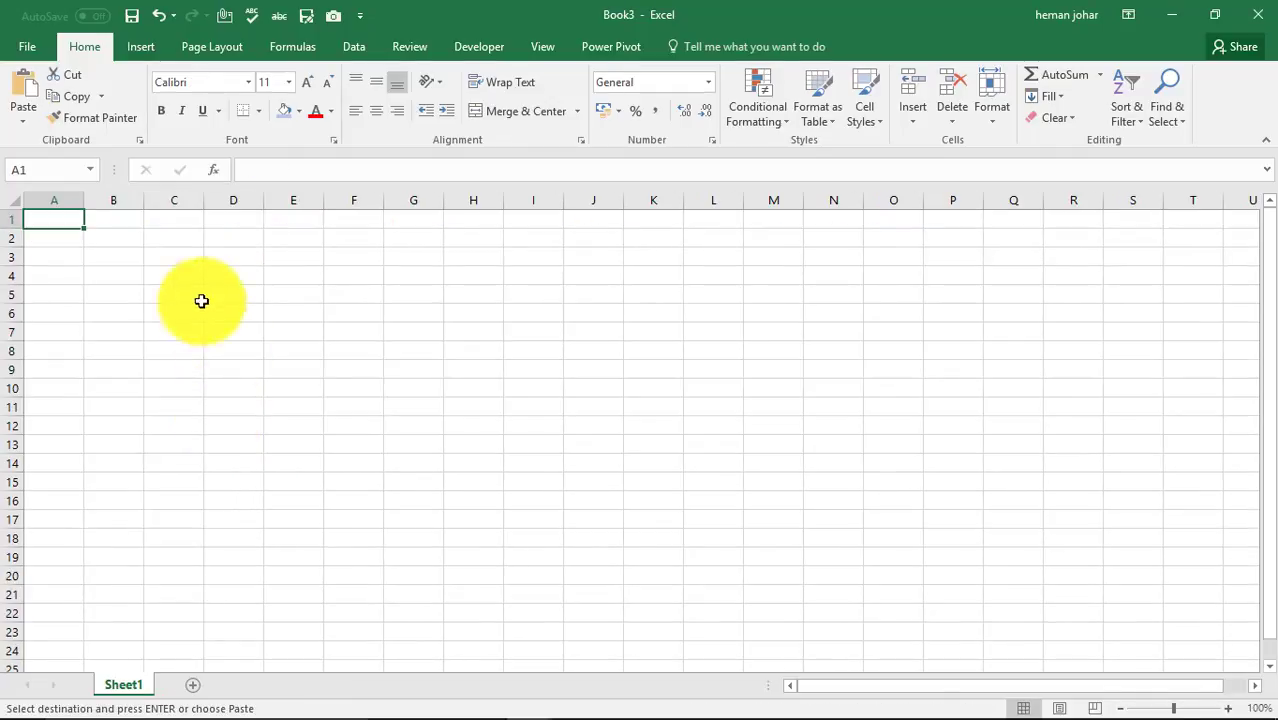
{"action": "left_click", "coordinate": [177, 257]}
{"action": "key", "text": "ctrl+v"}
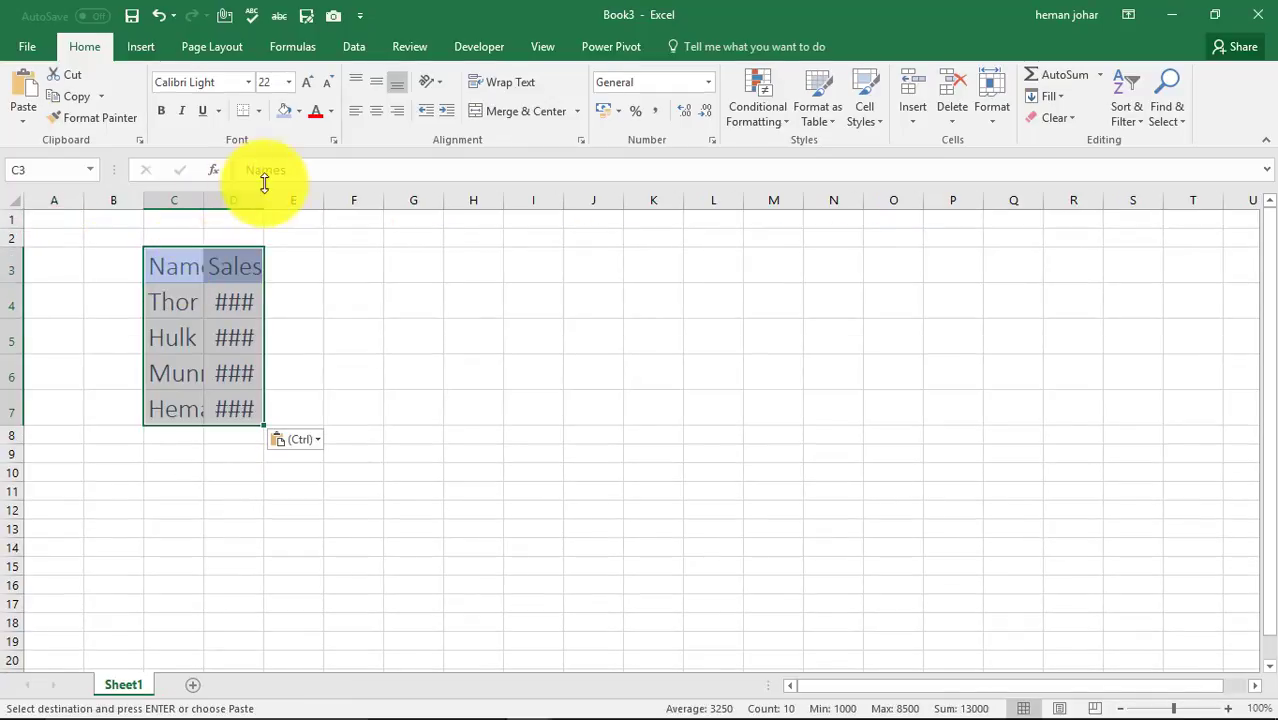
{"action": "left_click_drag", "start_coordinate": [263, 197], "coordinate": [301, 197]}
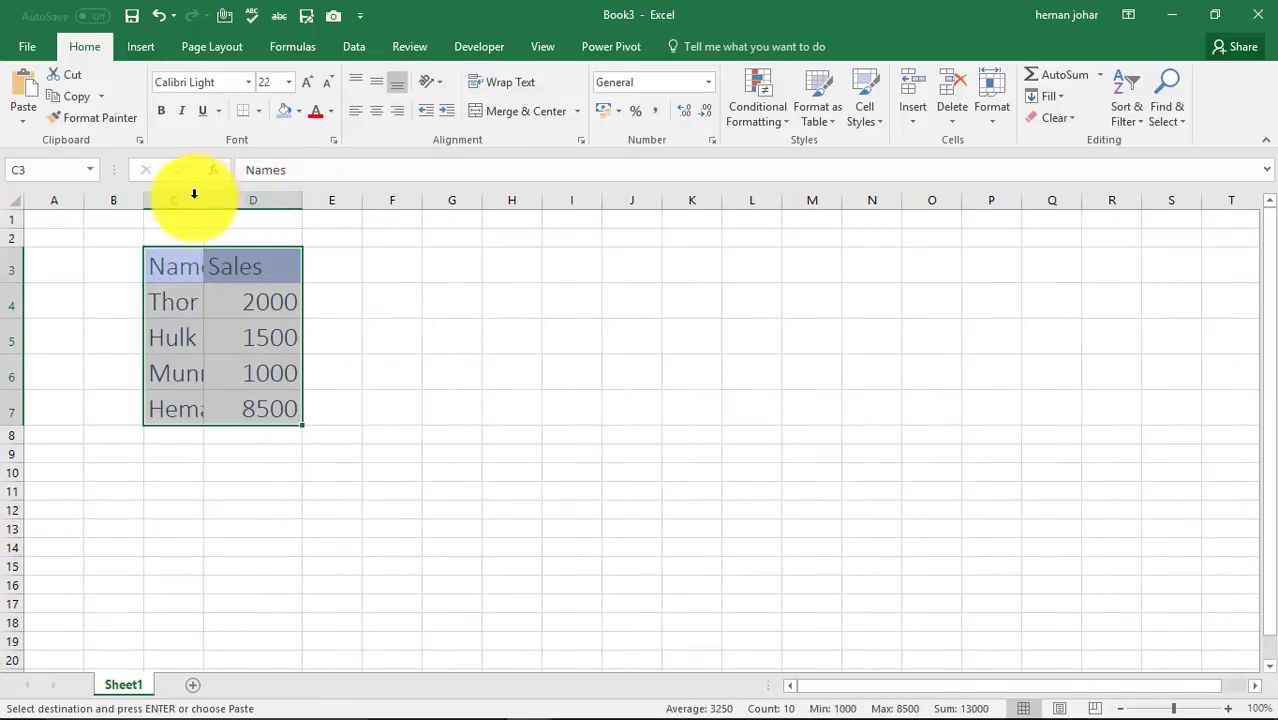
{"action": "left_click_drag", "start_coordinate": [203, 200], "coordinate": [234, 200]}
{"action": "key", "text": "ctrl+Tab"}
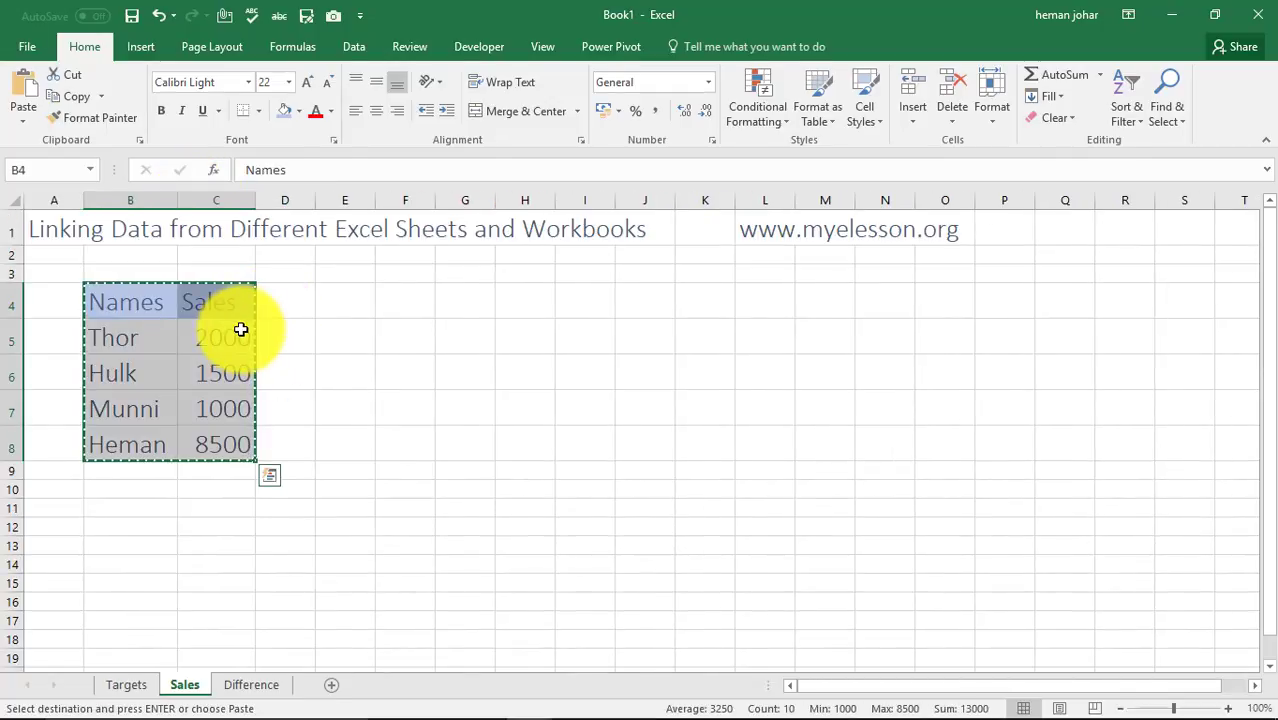
Reference Book3's Sheet1 D4 from Difference sheet D5, showing Thor's 2000 sales
{"action": "left_click", "coordinate": [251, 685]}
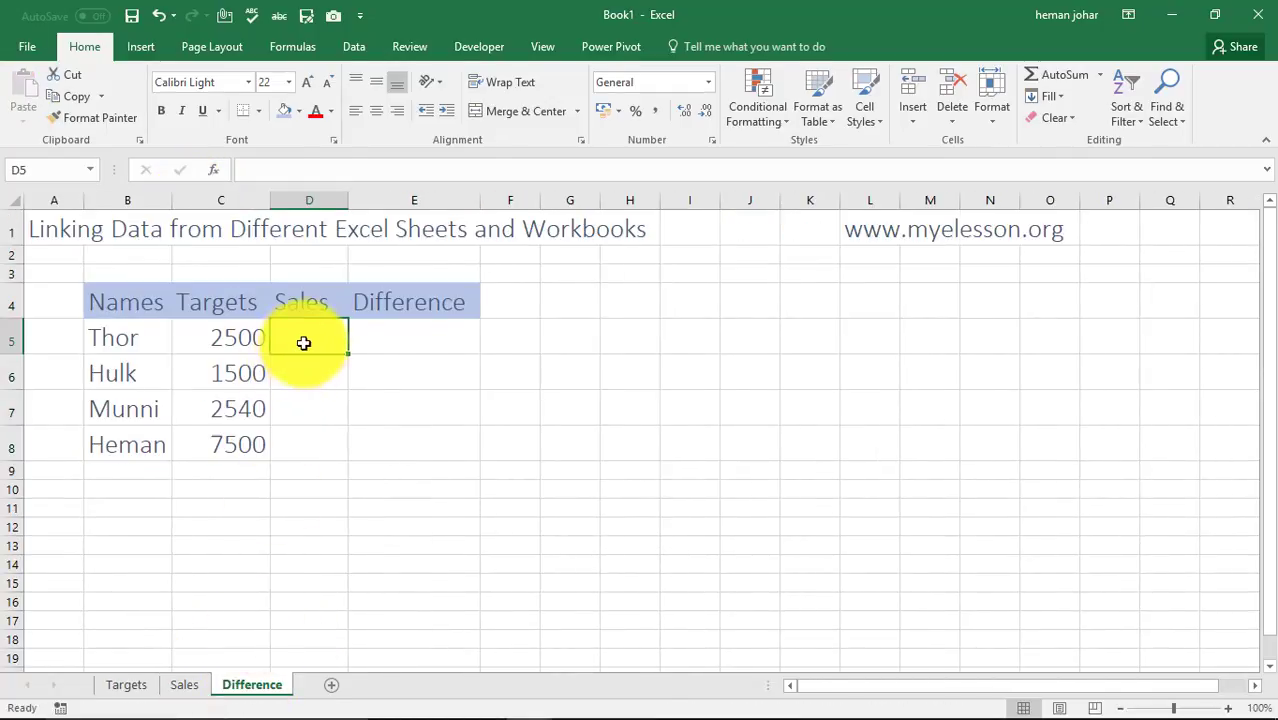
{"action": "type", "text": "="}
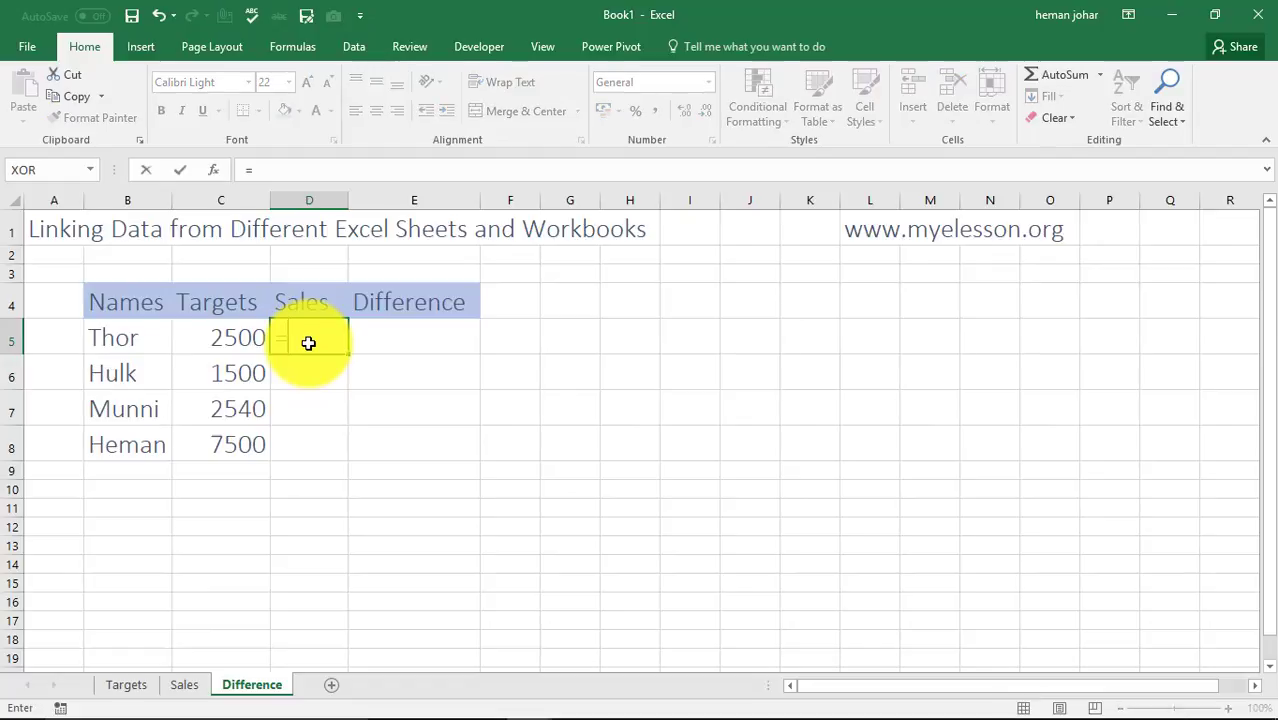
{"action": "key", "text": "ctrl+Tab"}
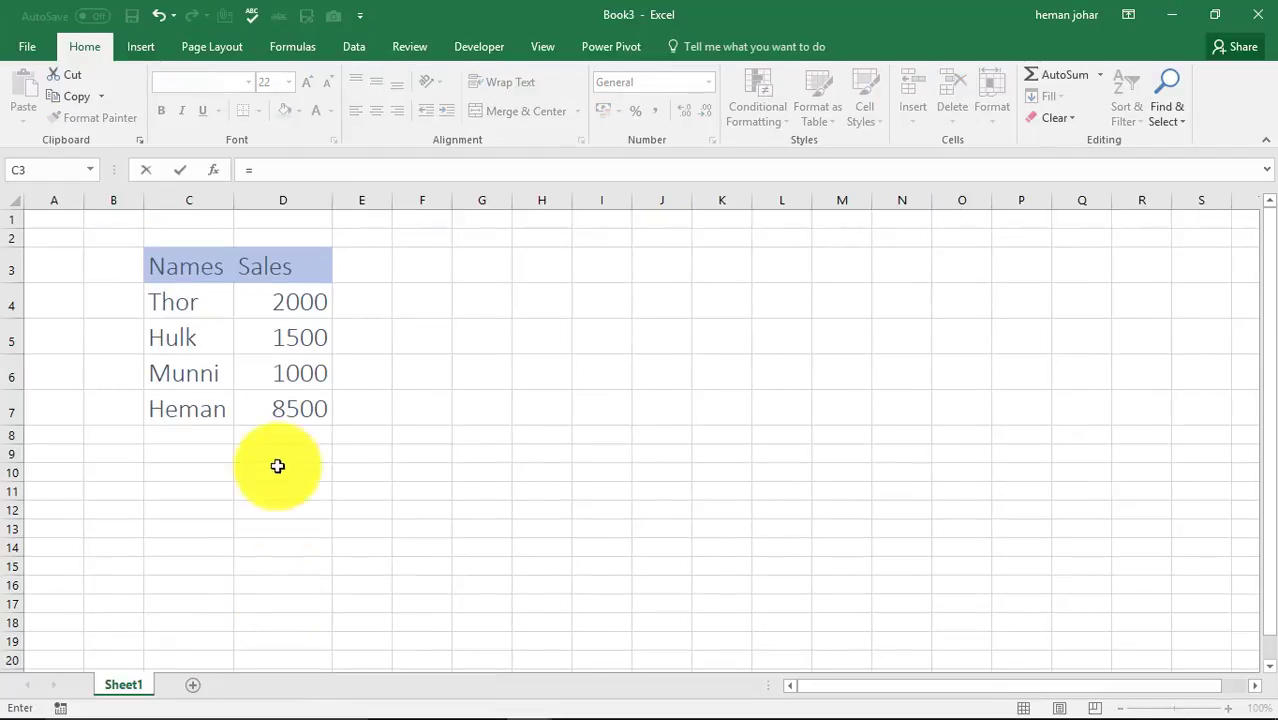
{"action": "left_click", "coordinate": [283, 304]}
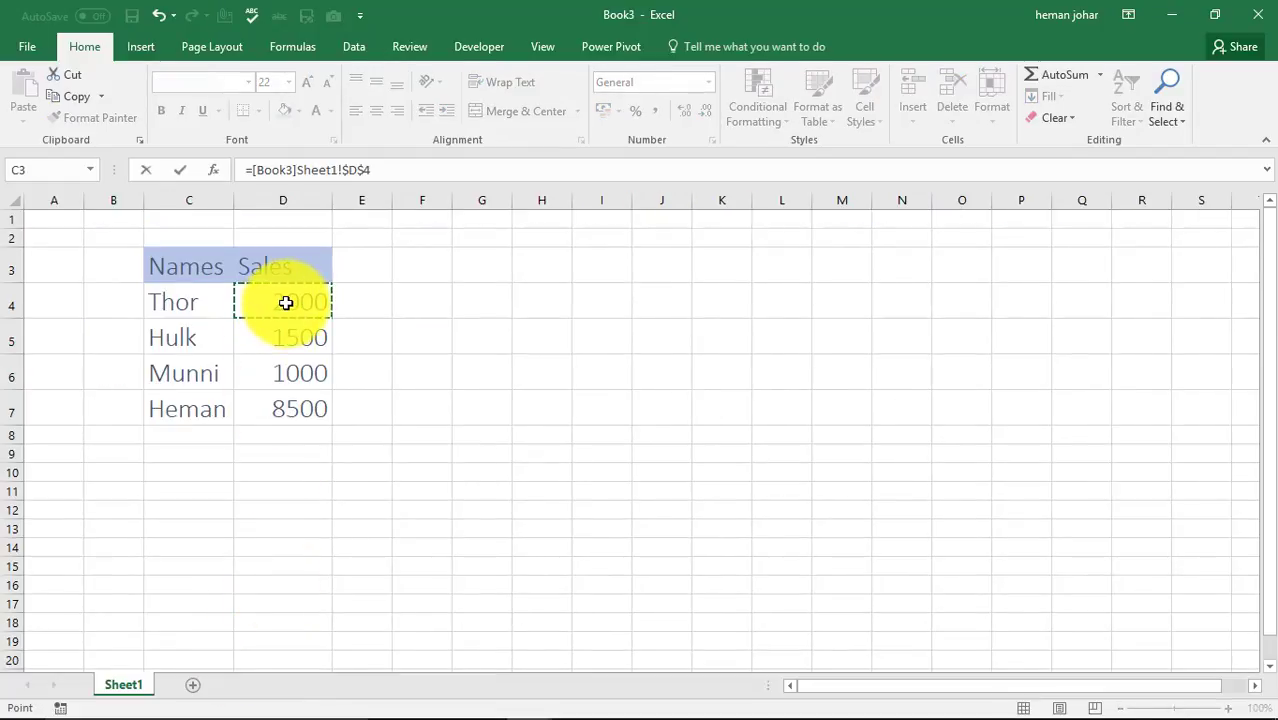
{"action": "key", "text": "Return"}
{"action": "left_click", "coordinate": [312, 338]}
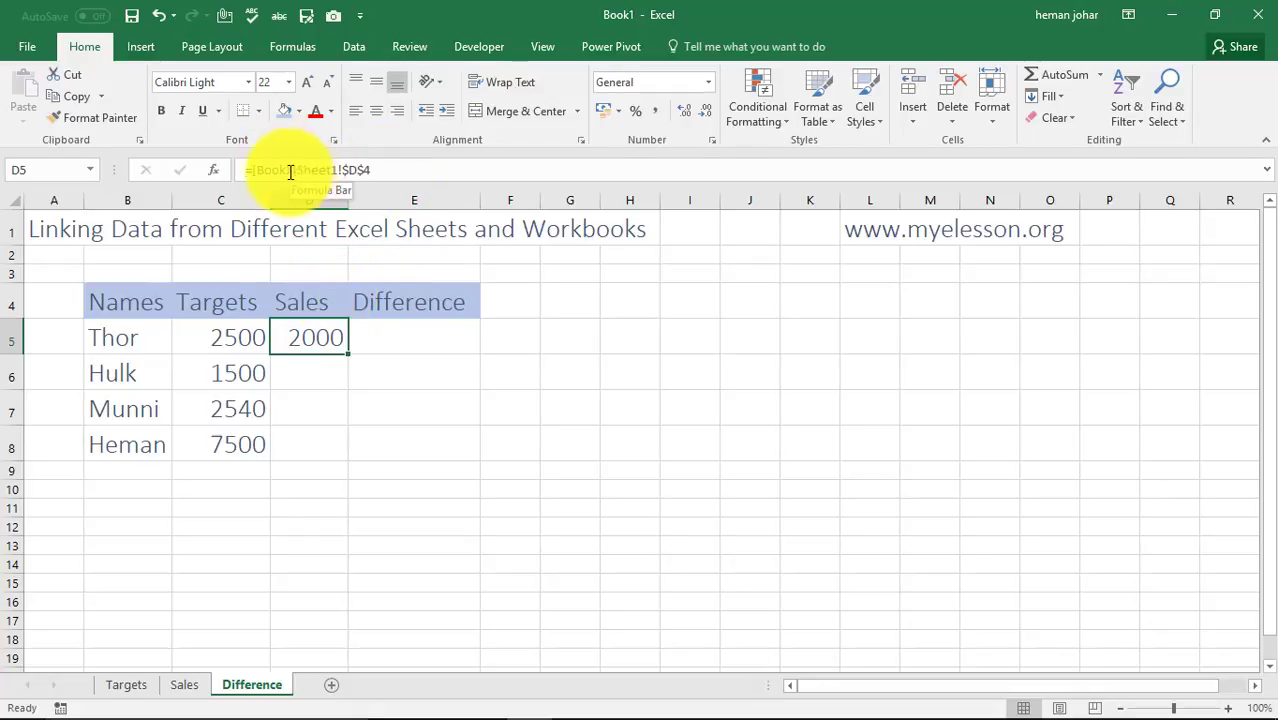
Make D5's Book3 reference relative and fill to D8: 2000, 1500, 1000, 8500
{"action": "left_click", "coordinate": [366, 170]}
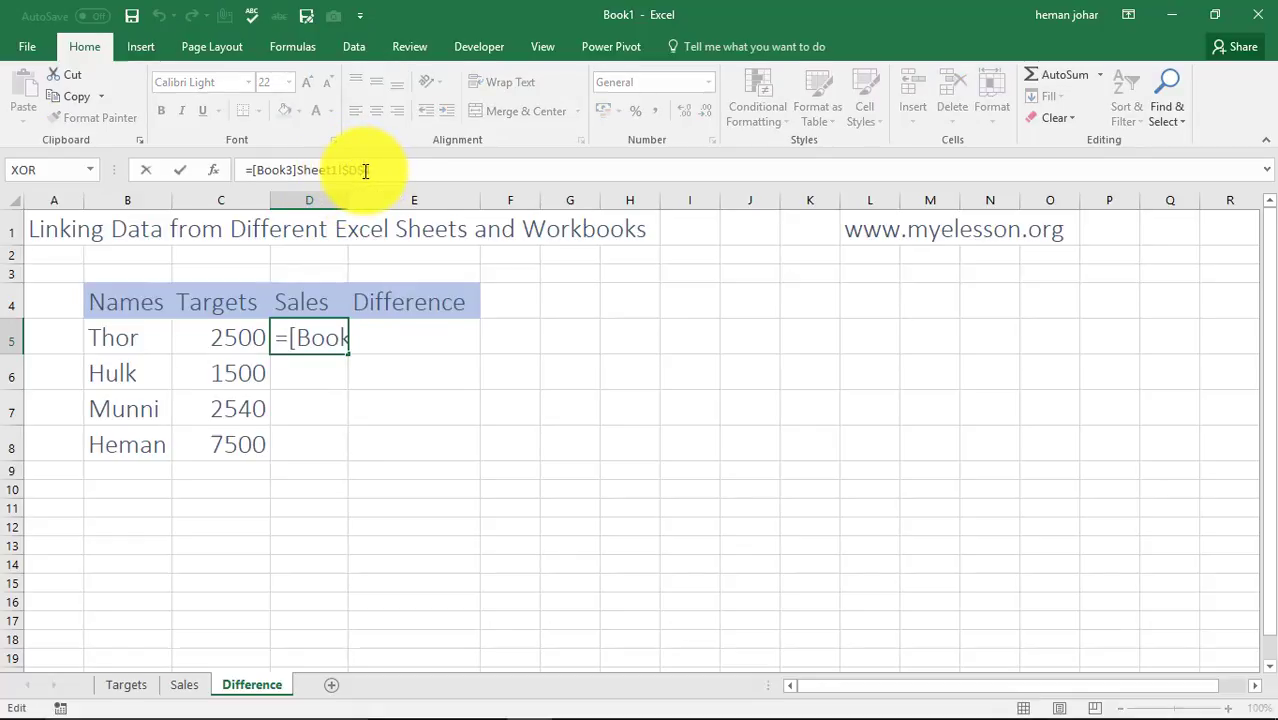
{"action": "key", "text": "BackSpace"}
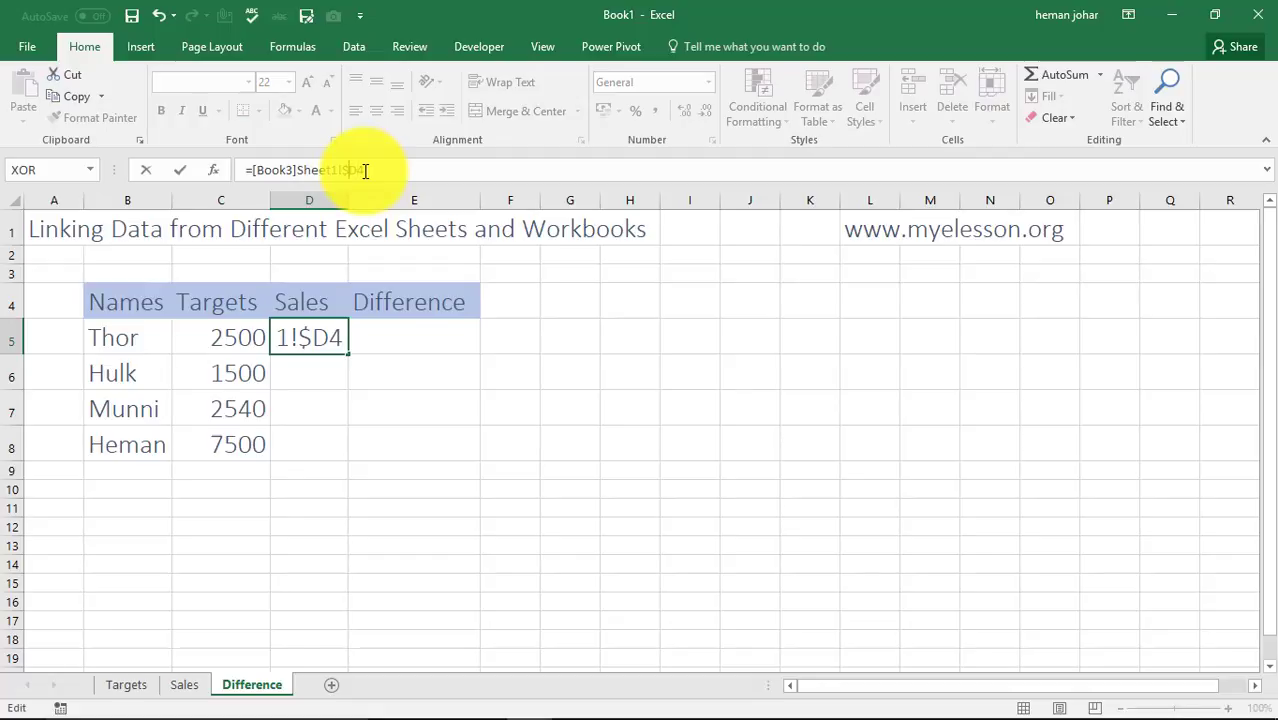
{"action": "key", "text": "Return"}
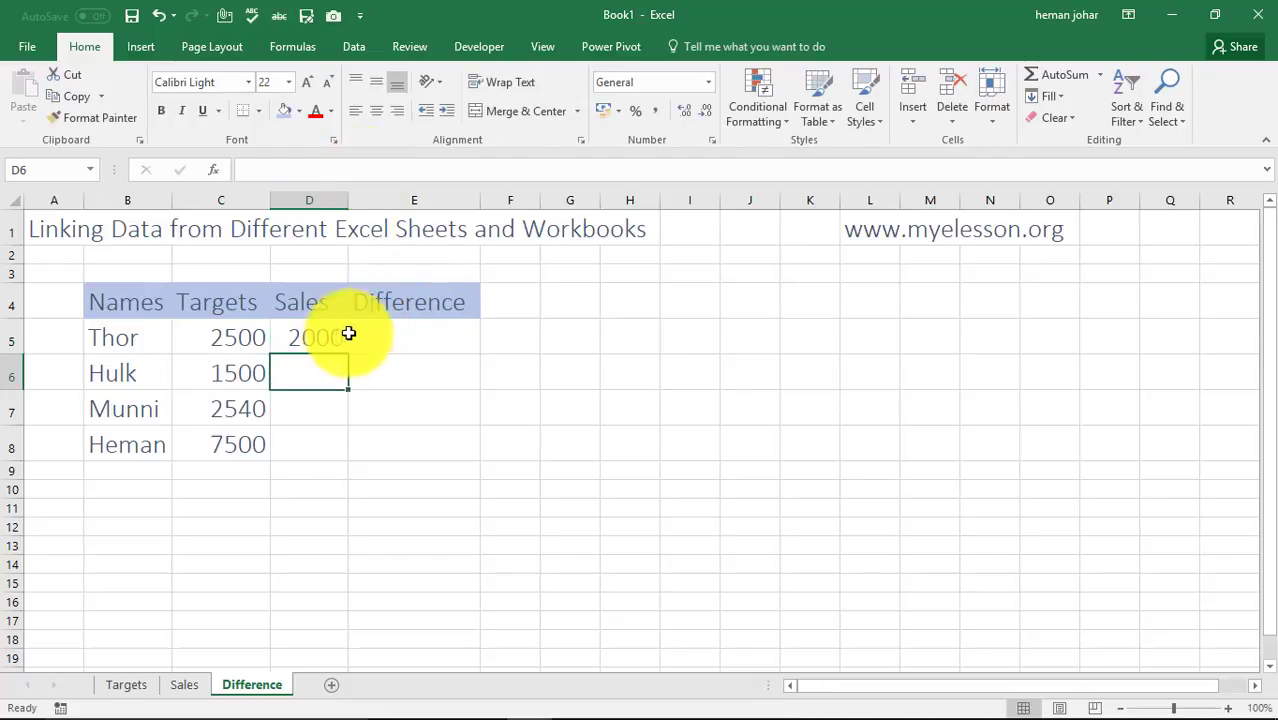
{"action": "left_click", "coordinate": [331, 339]}
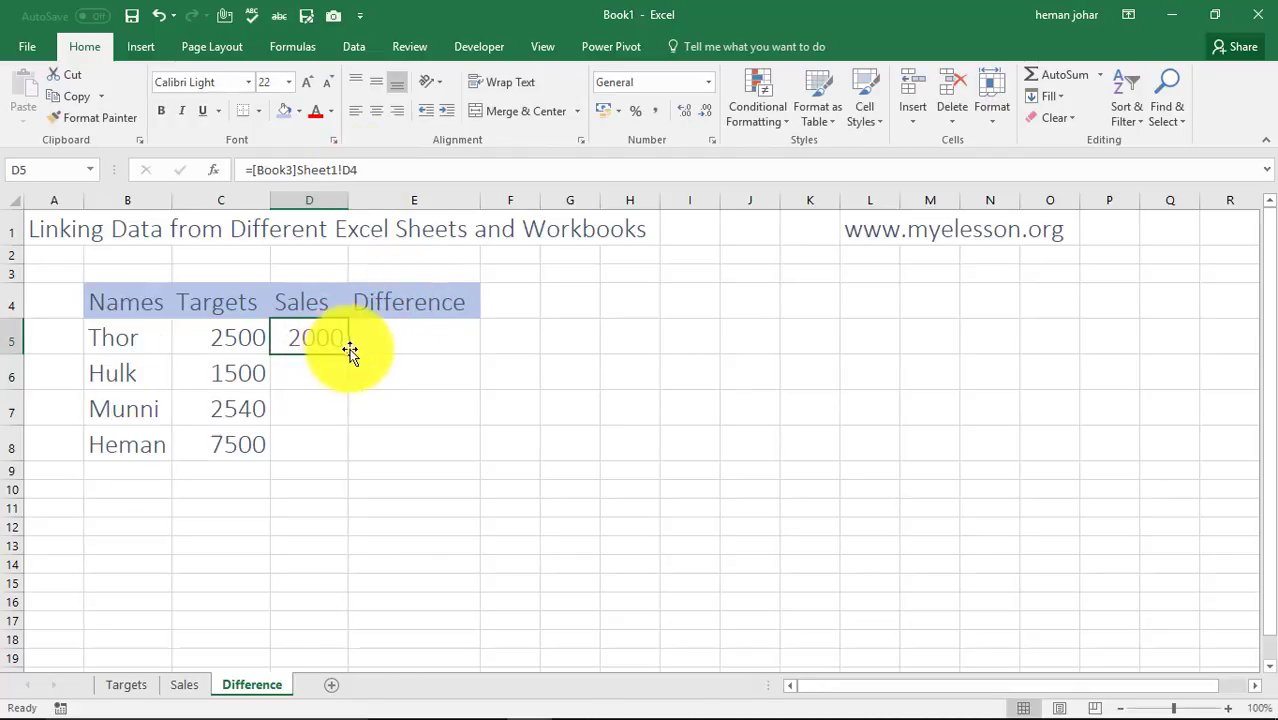
{"action": "left_click_drag", "start_coordinate": [351, 354], "coordinate": [340, 449]}
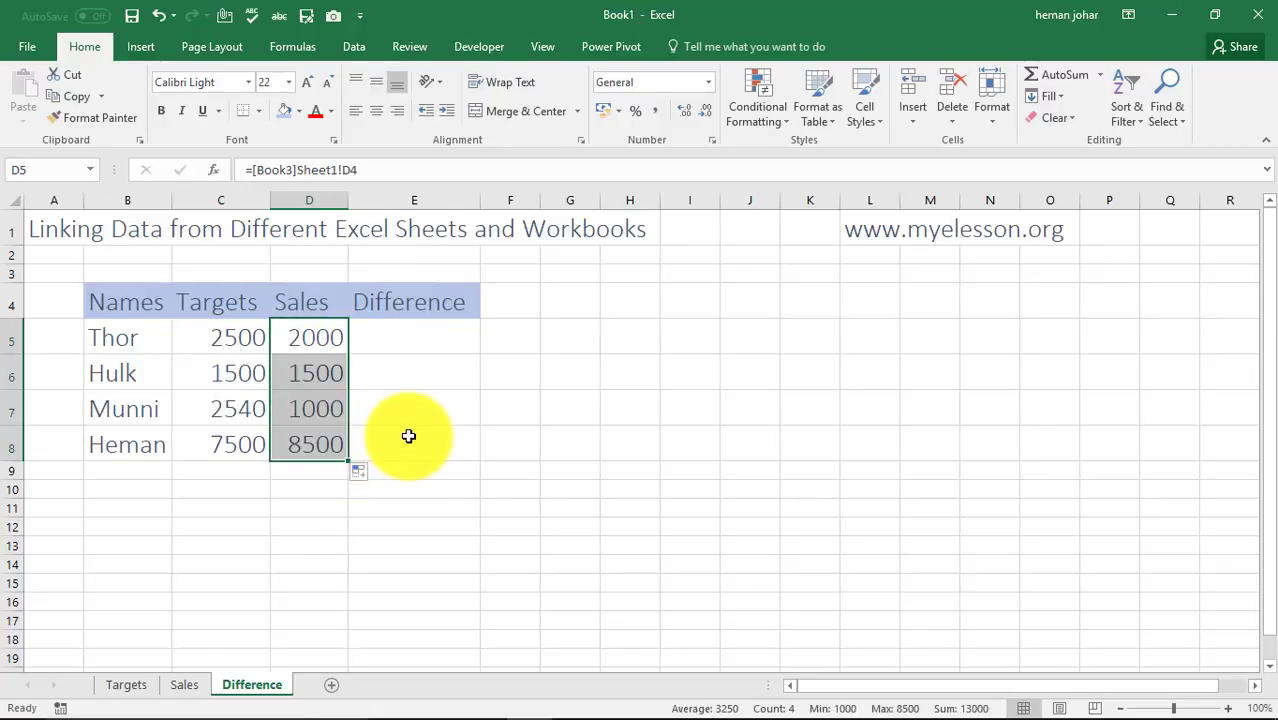
Enter =D5-C5 in Thor's Difference cell E5, giving -500
{"action": "left_click", "coordinate": [429, 336]}
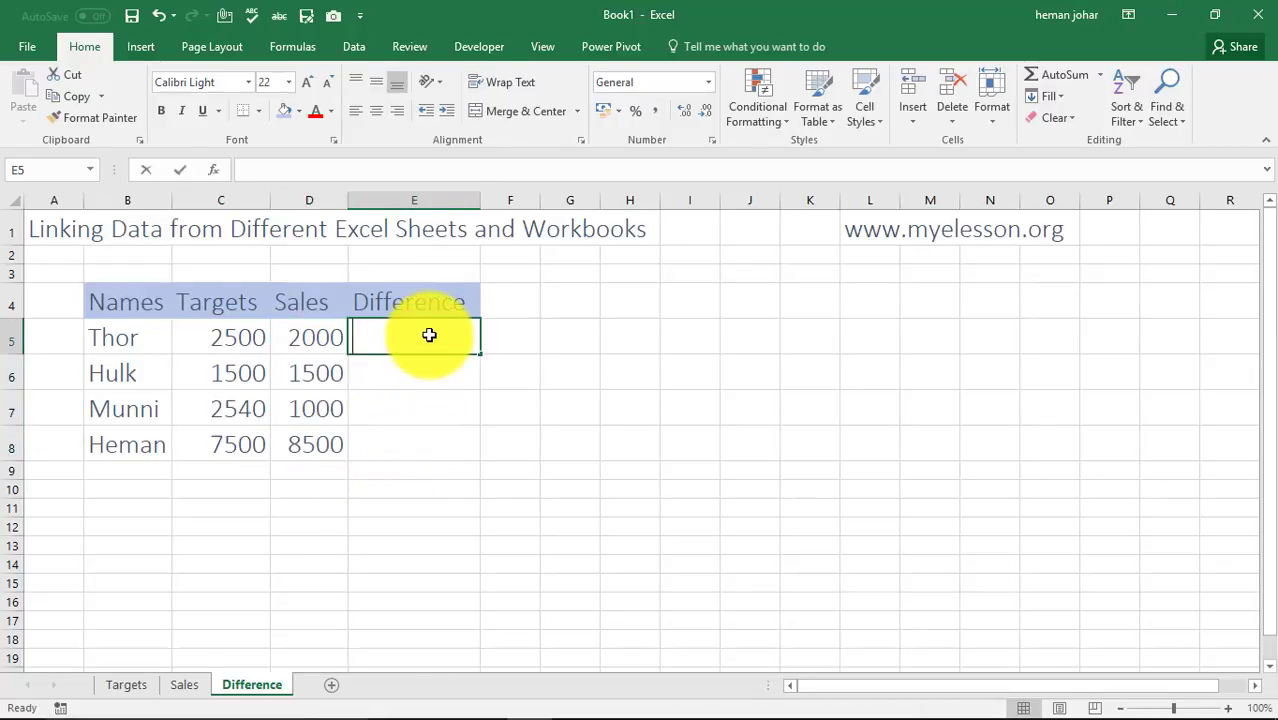
{"action": "type", "text": "="}
{"action": "key", "text": "Left"}
{"action": "key", "text": "Left"}
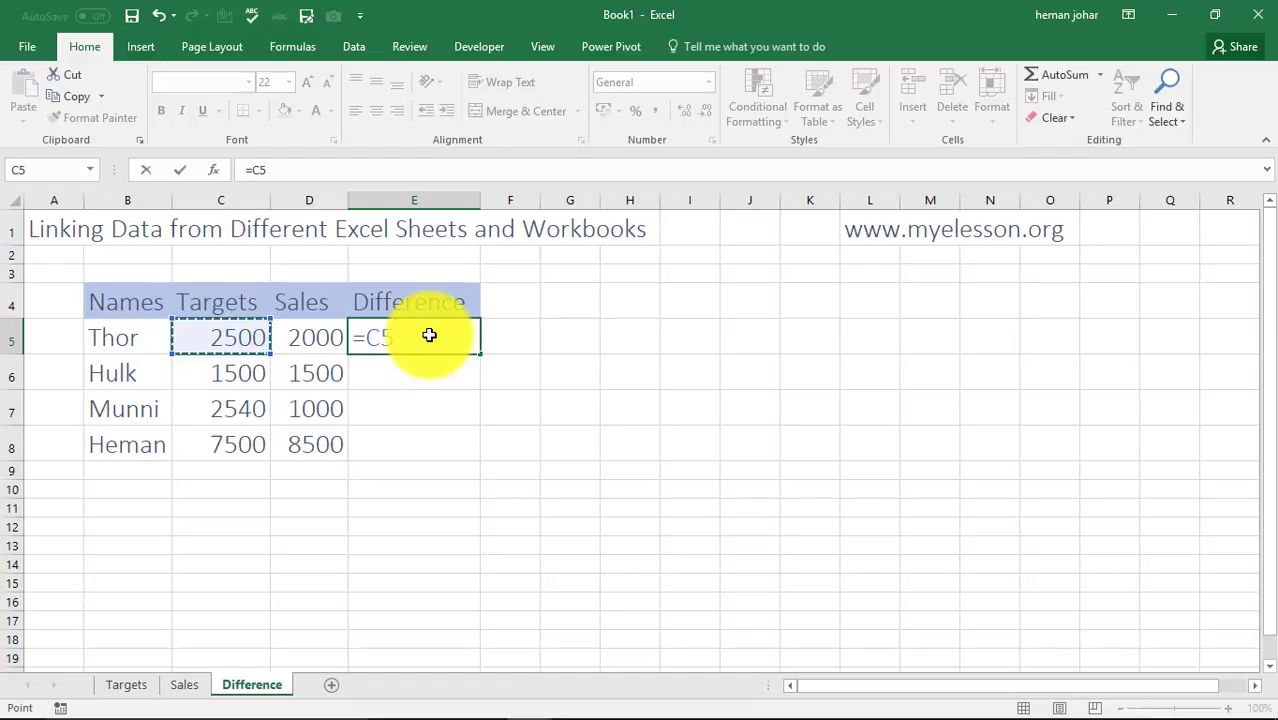
{"action": "key", "text": "Right"}
{"action": "key", "text": "Left"}
{"action": "key", "text": "Left"}
{"action": "key", "text": "Return"}
{"action": "left_click", "coordinate": [428, 335]}
Fill the Difference formula to E8 and check Hulk, Munni, Heman: 0, -1540, 1000
{"action": "left_click_drag", "start_coordinate": [478, 355], "coordinate": [465, 462]}
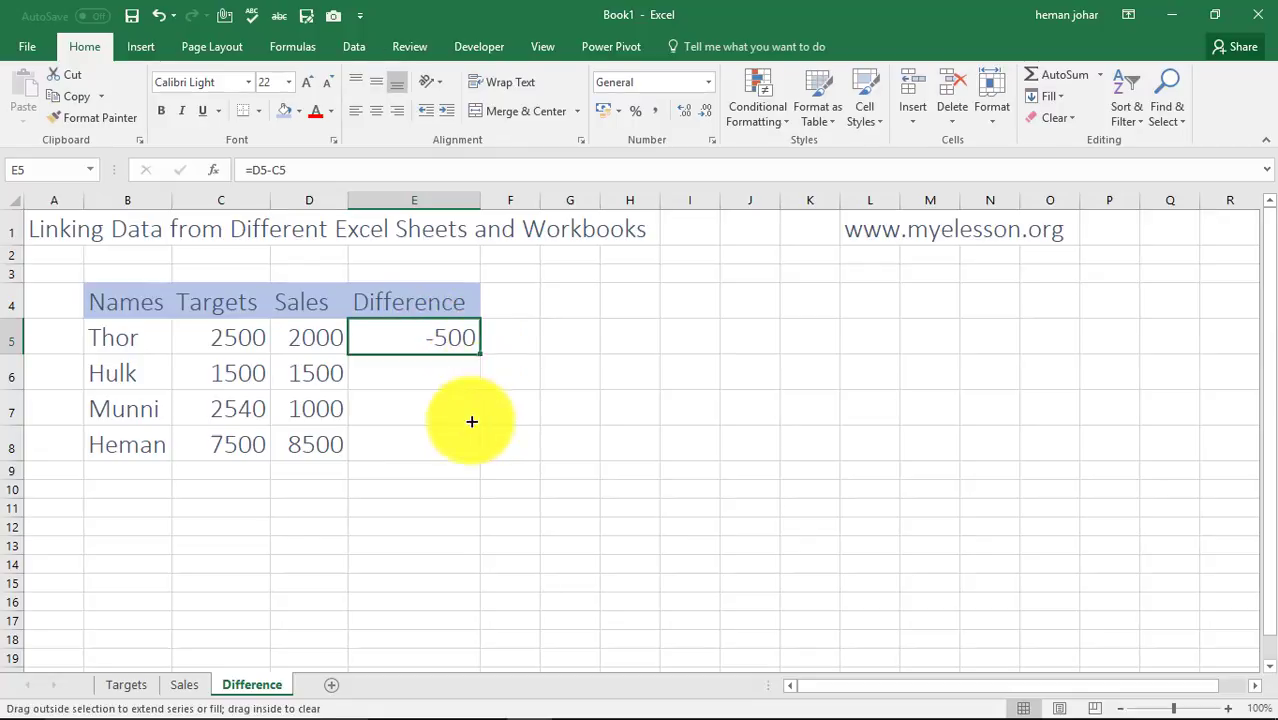
{"action": "left_click", "coordinate": [439, 380]}
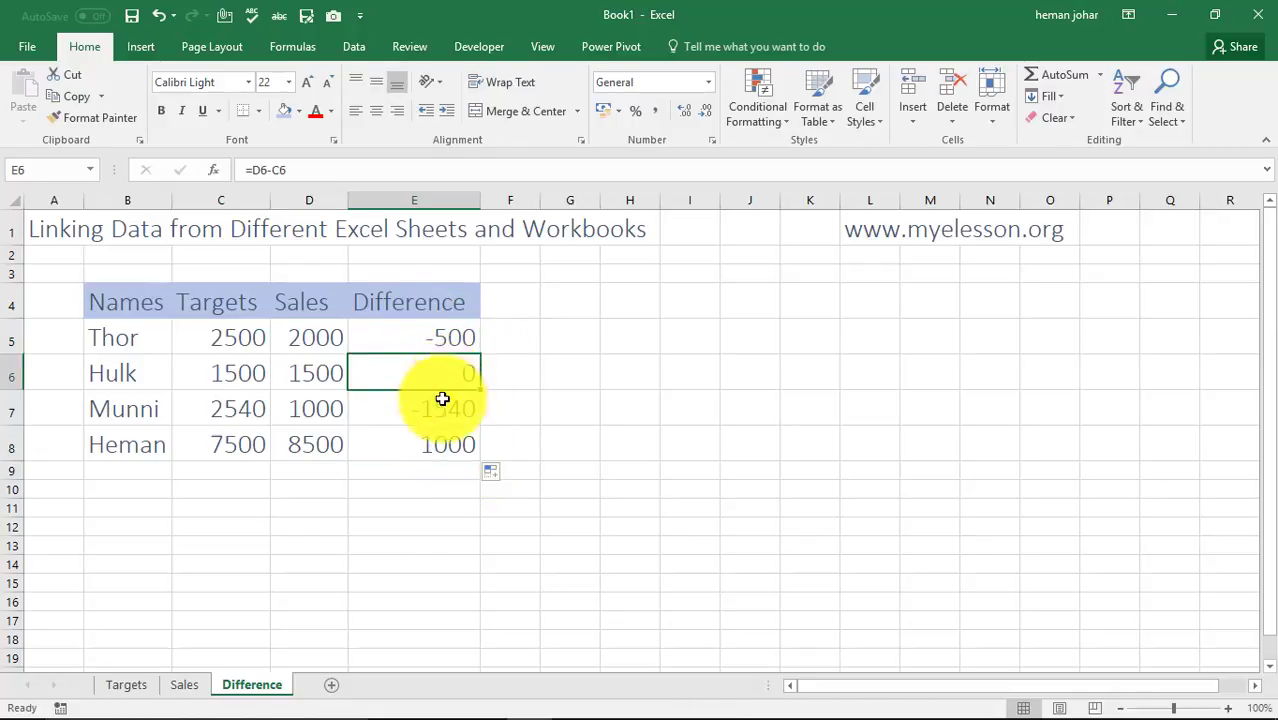
{"action": "left_click", "coordinate": [441, 402]}
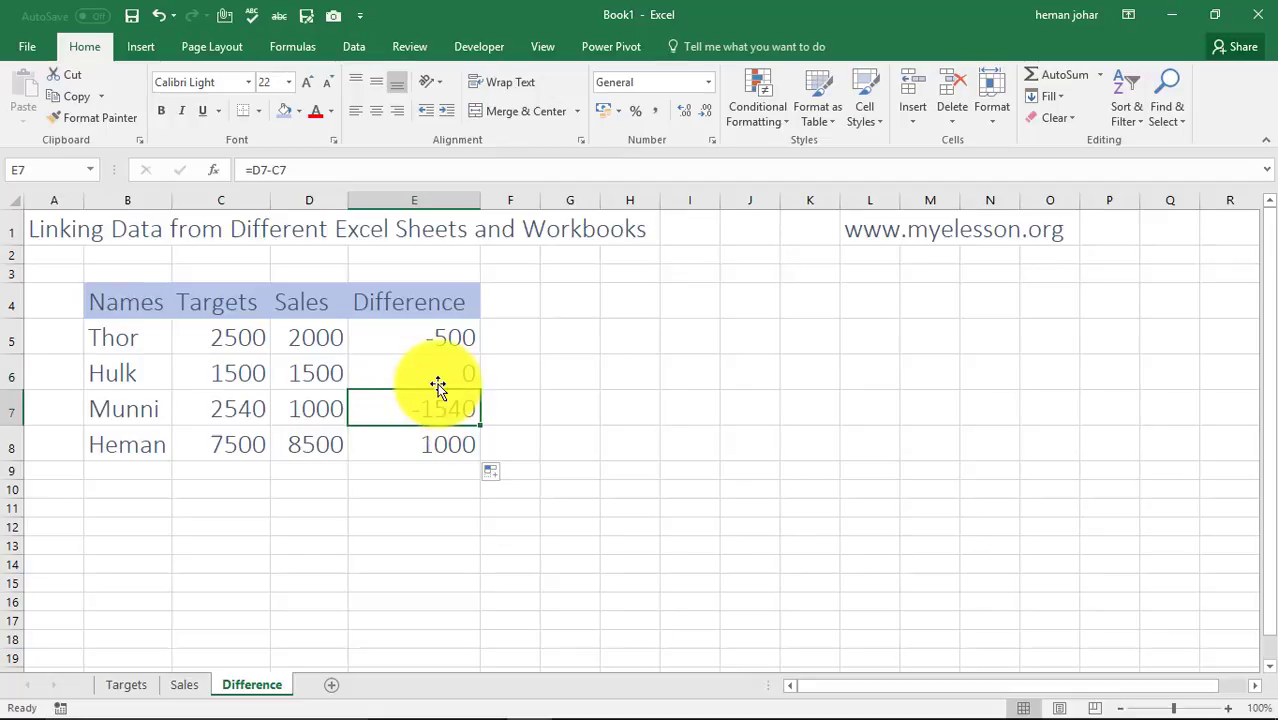
{"action": "left_click", "coordinate": [463, 440]}
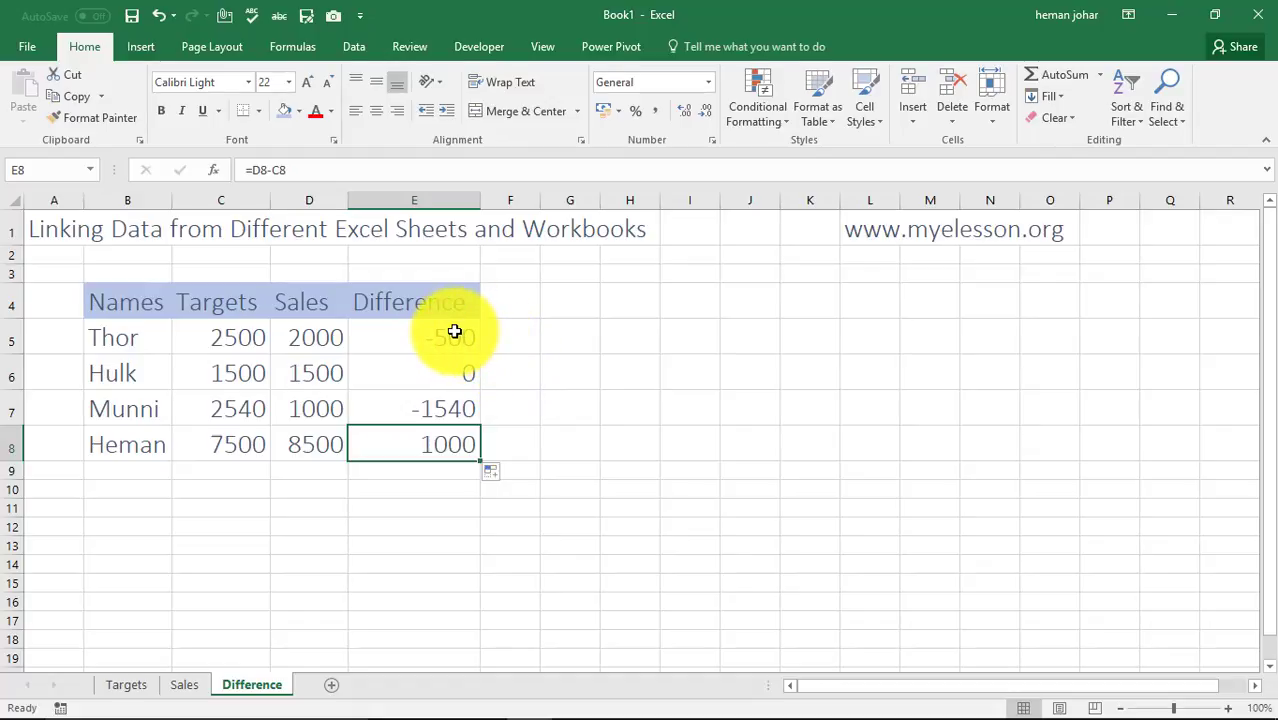
Clear E5:E8 and refill with Sales-sheet minus Targets-sheet formulas, again -500, 0, -1540, 1000
{"action": "left_click_drag", "start_coordinate": [454, 332], "coordinate": [454, 436]}
{"action": "key", "text": "Delete"}
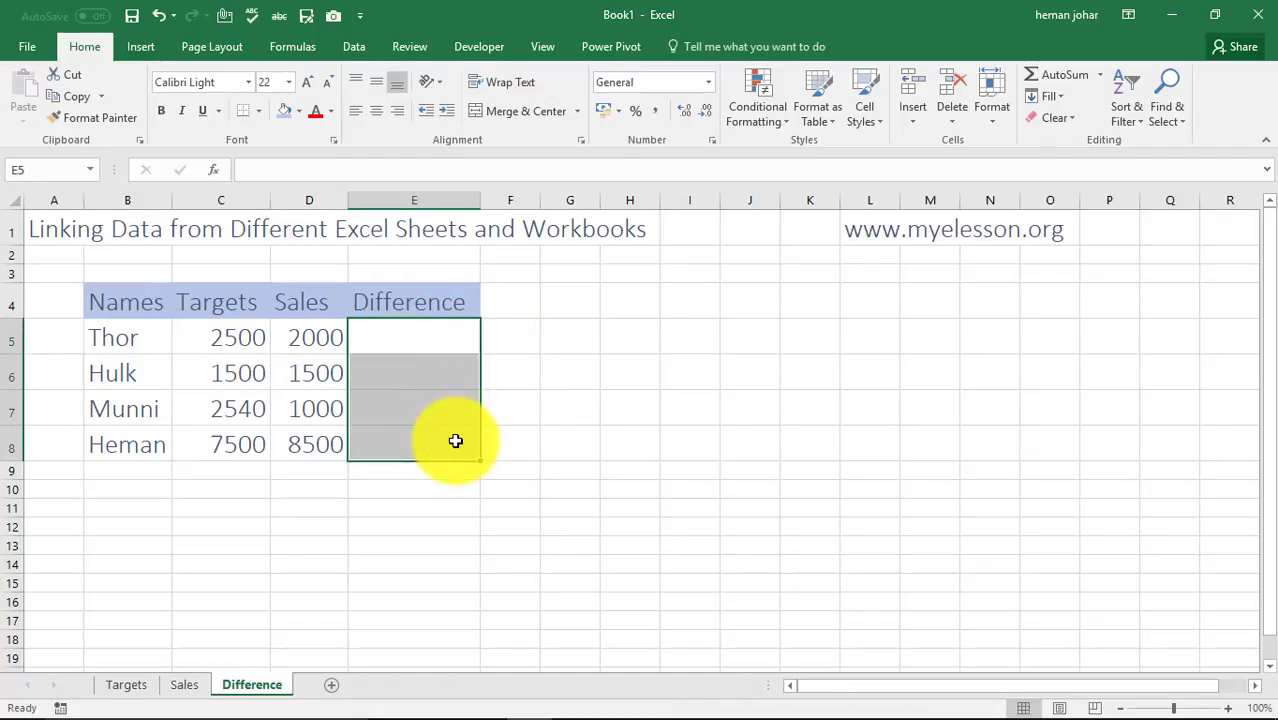
{"action": "left_click", "coordinate": [407, 343]}
{"action": "type", "text": "="}
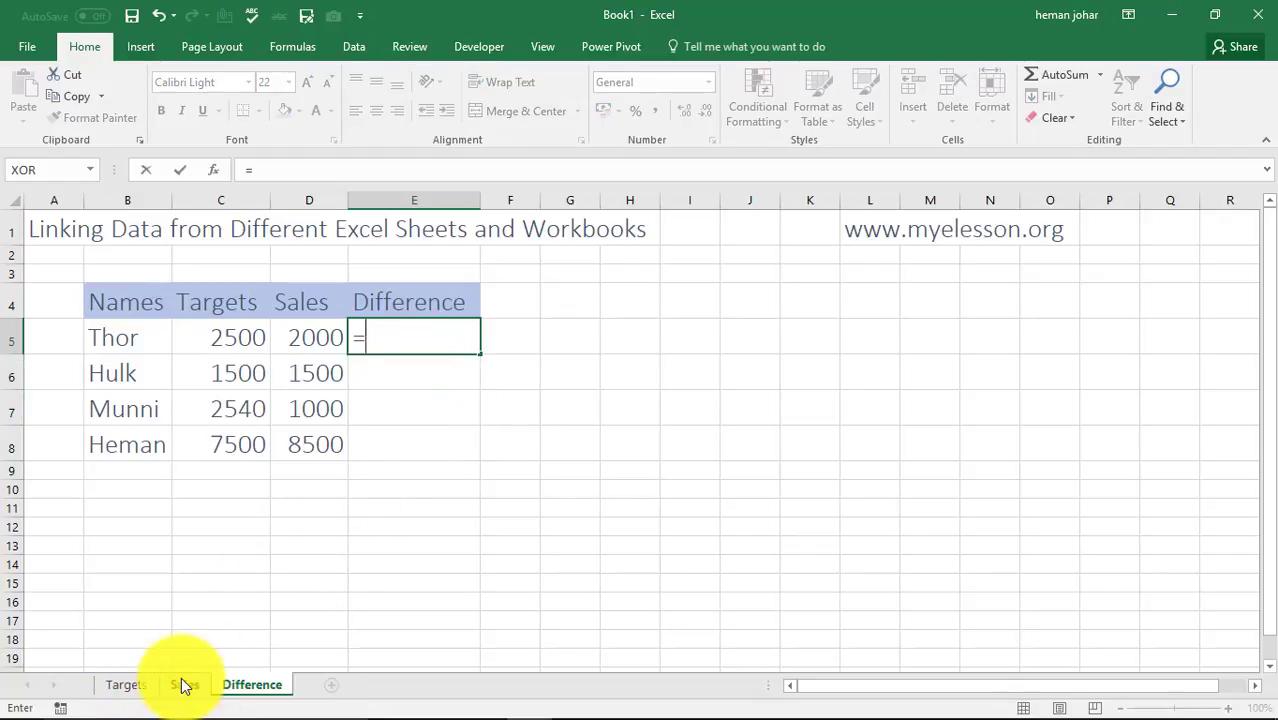
{"action": "left_click", "coordinate": [184, 686]}
{"action": "left_click", "coordinate": [215, 344]}
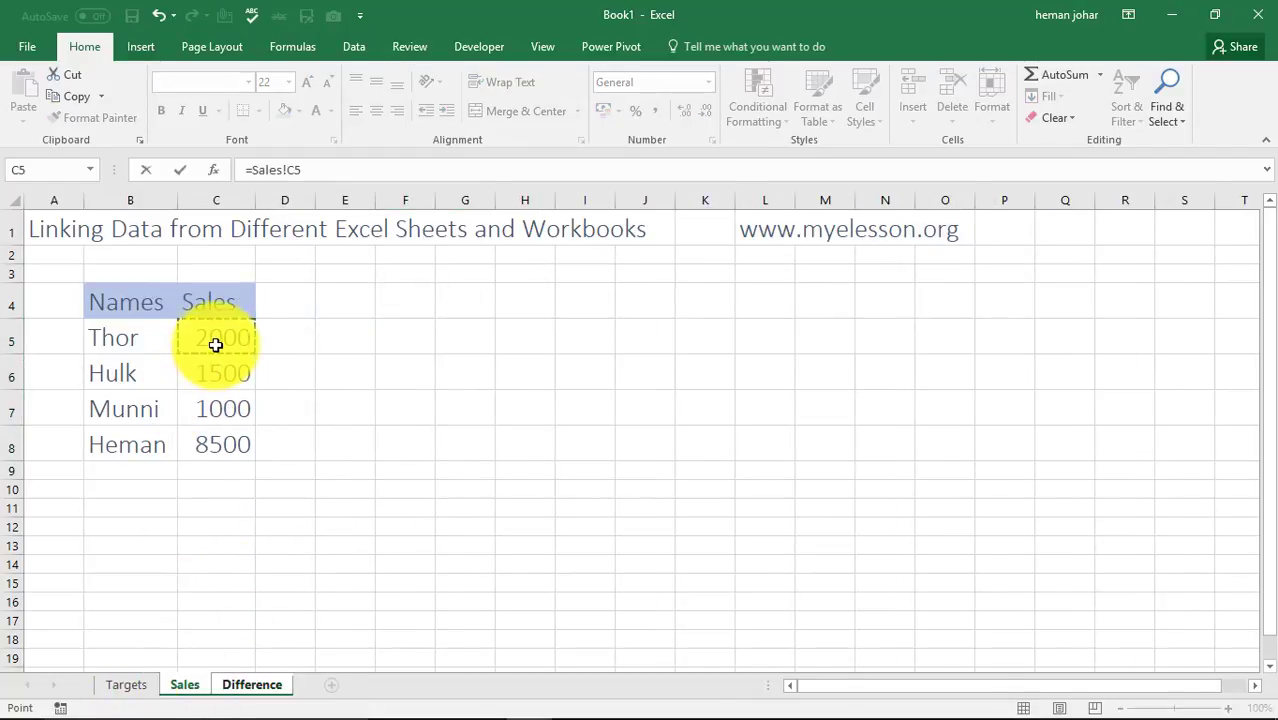
{"action": "left_click", "coordinate": [126, 686]}
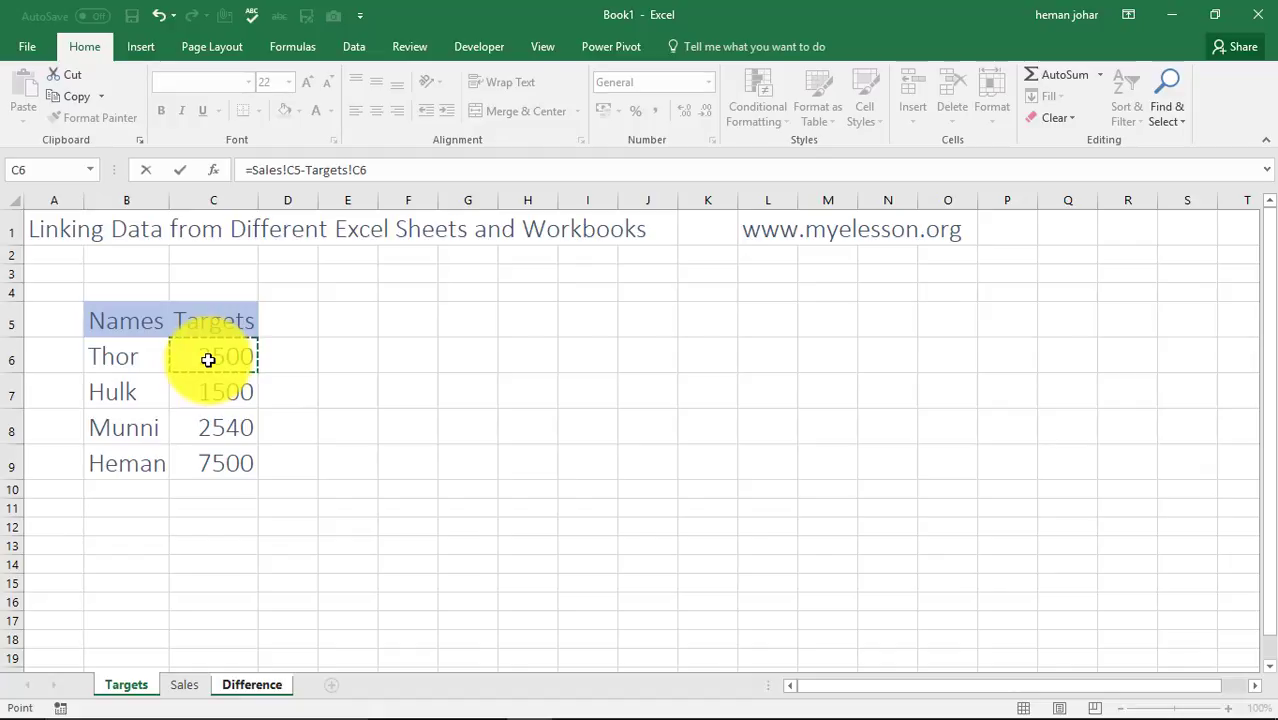
{"action": "key", "text": "Return"}
{"action": "left_click", "coordinate": [421, 337]}
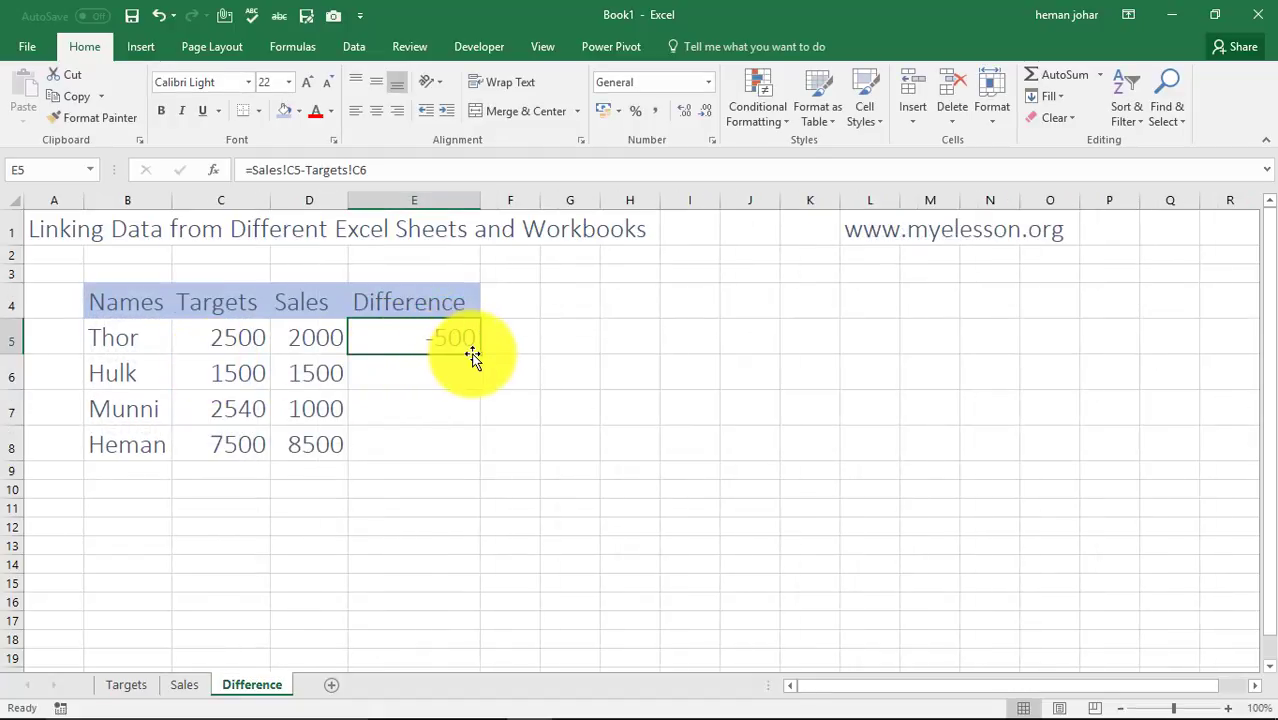
{"action": "left_click_drag", "start_coordinate": [478, 353], "coordinate": [479, 448]}
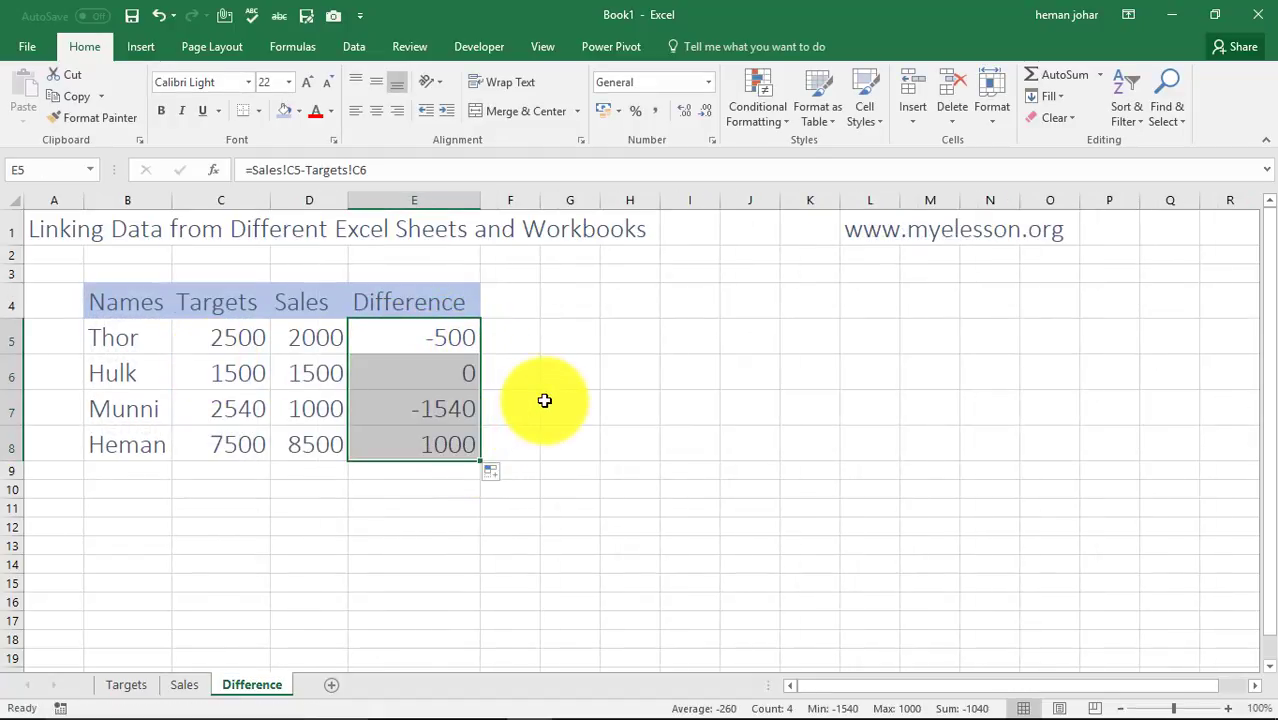